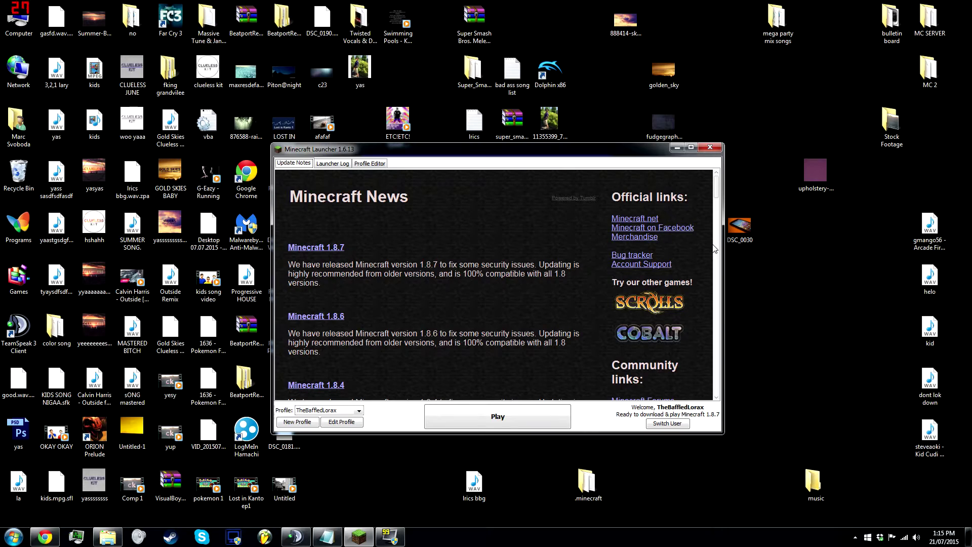
Step: Switch the launcher profile to release 1.8, save it, and launch Minecraft 1.8
{"action": "scroll", "coordinate": [714, 248], "scroll_direction": "down", "scroll_amount": 15}
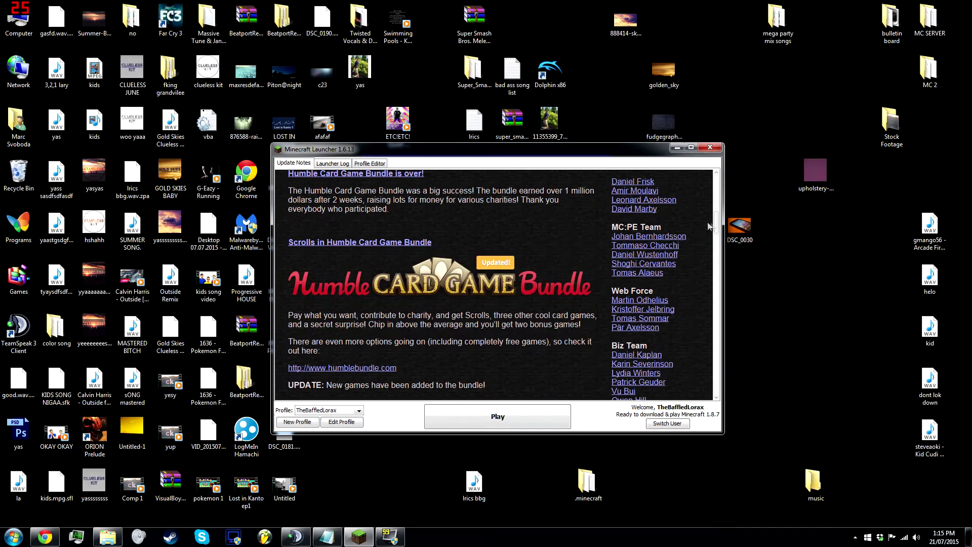
{"action": "scroll", "coordinate": [581, 244], "scroll_direction": "up", "scroll_amount": 15}
{"action": "left_click_drag", "start_coordinate": [357, 256], "coordinate": [321, 248]}
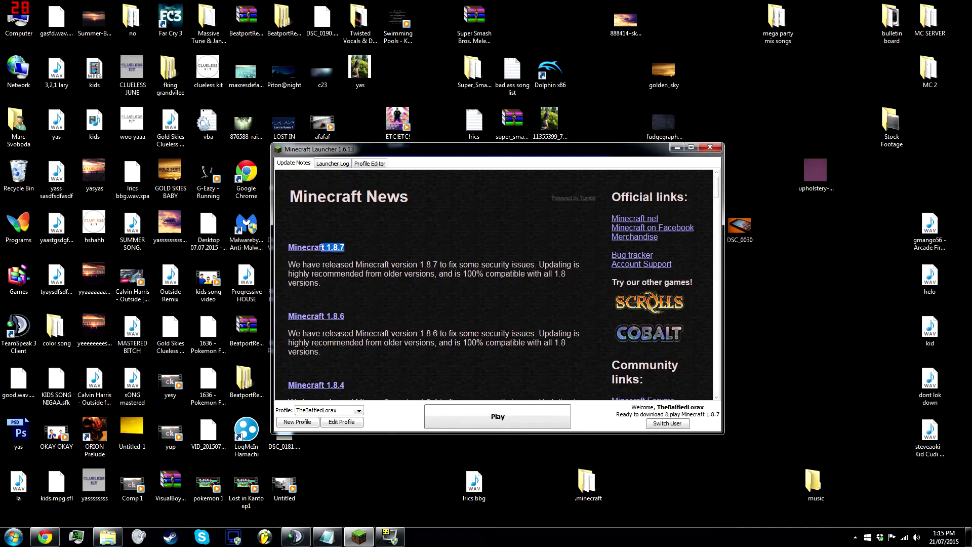
{"action": "scroll", "coordinate": [396, 242], "scroll_direction": "down", "scroll_amount": 8}
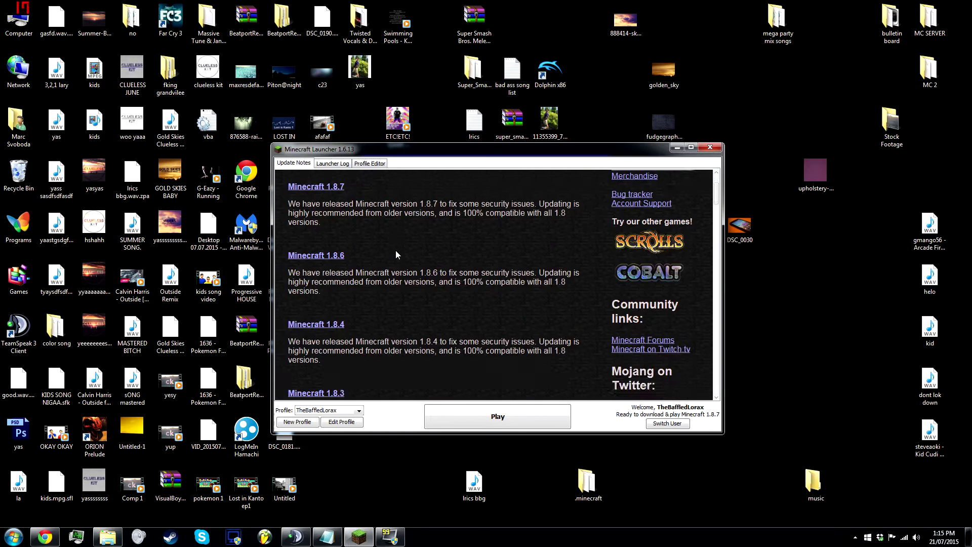
{"action": "scroll", "coordinate": [396, 268], "scroll_direction": "up", "scroll_amount": 8}
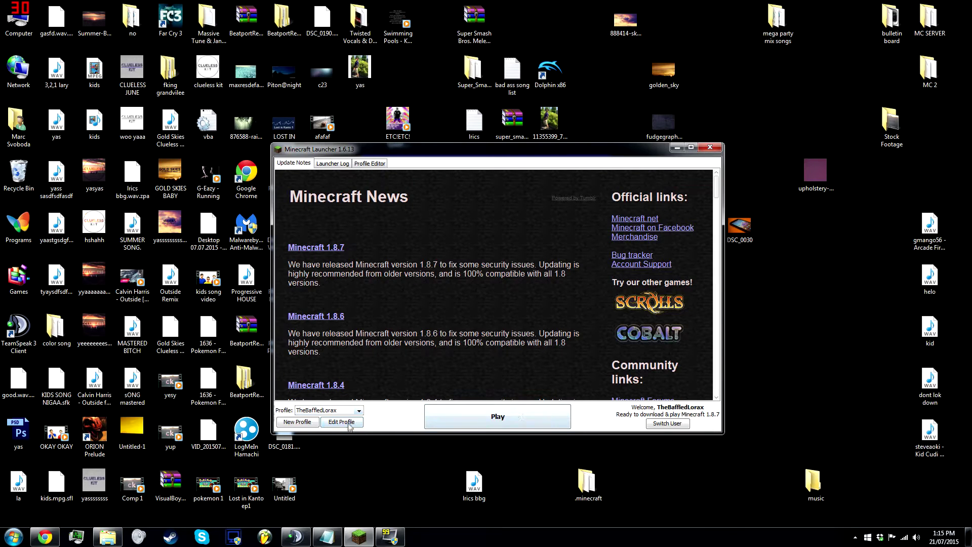
{"action": "left_click", "coordinate": [349, 425]}
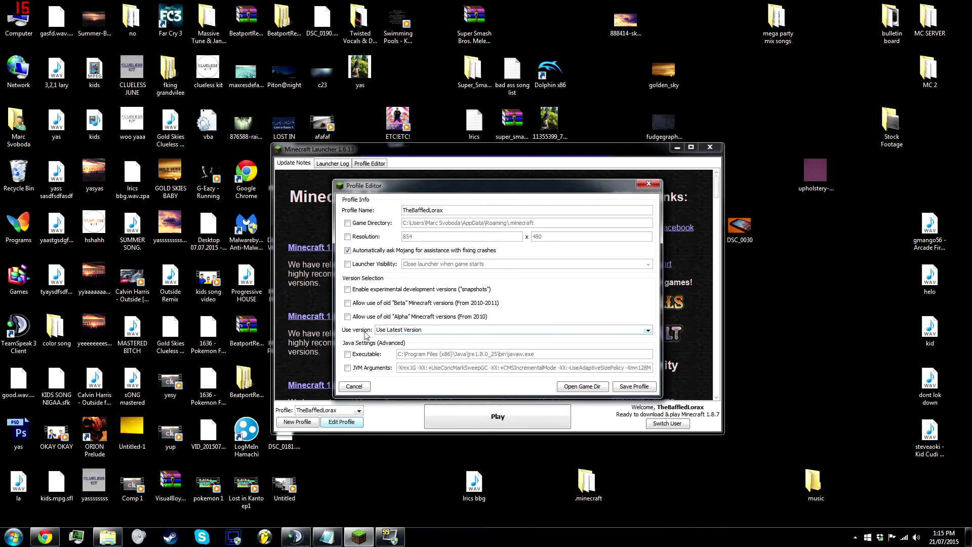
{"action": "left_click", "coordinate": [416, 330]}
{"action": "scroll", "coordinate": [422, 351], "scroll_direction": "down", "scroll_amount": 1}
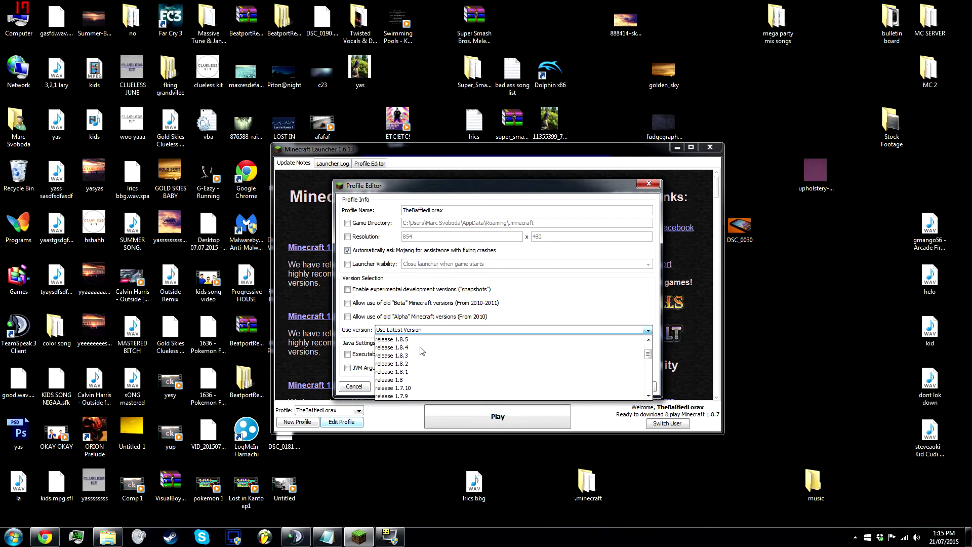
{"action": "left_click", "coordinate": [420, 380]}
{"action": "left_click", "coordinate": [621, 387]}
{"action": "left_click", "coordinate": [523, 420]}
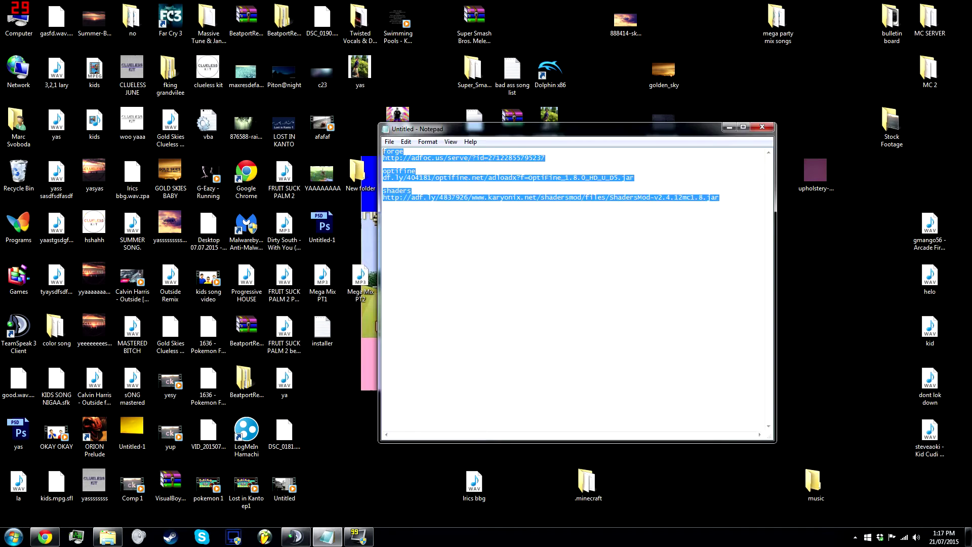
{"action": "left_click_drag", "start_coordinate": [601, 197], "coordinate": [610, 197]}
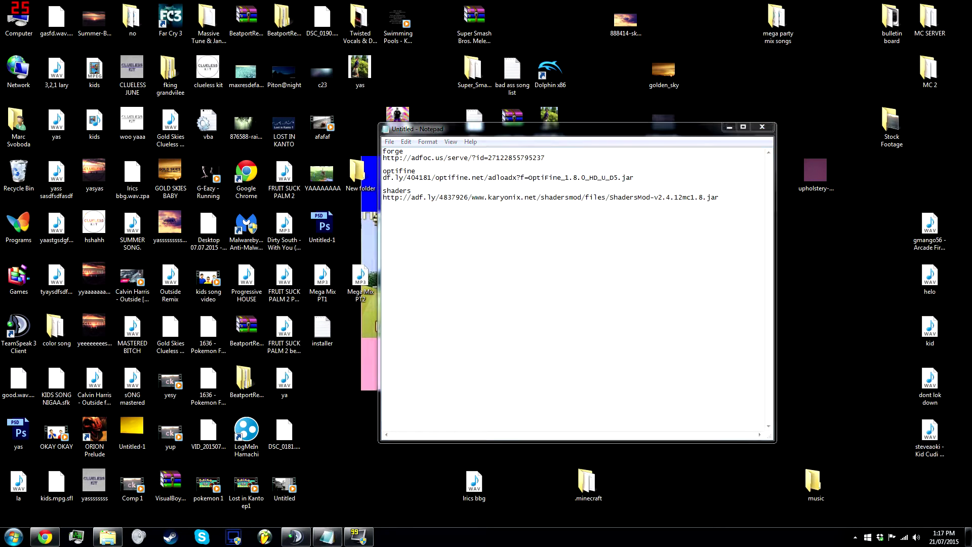
Step: Install the Forge 11.14.3.1487 client into the .minecraft folder and dismiss the completion message
{"action": "left_click_drag", "start_coordinate": [528, 128], "coordinate": [153, 39]}
{"action": "left_click", "coordinate": [699, 278]}
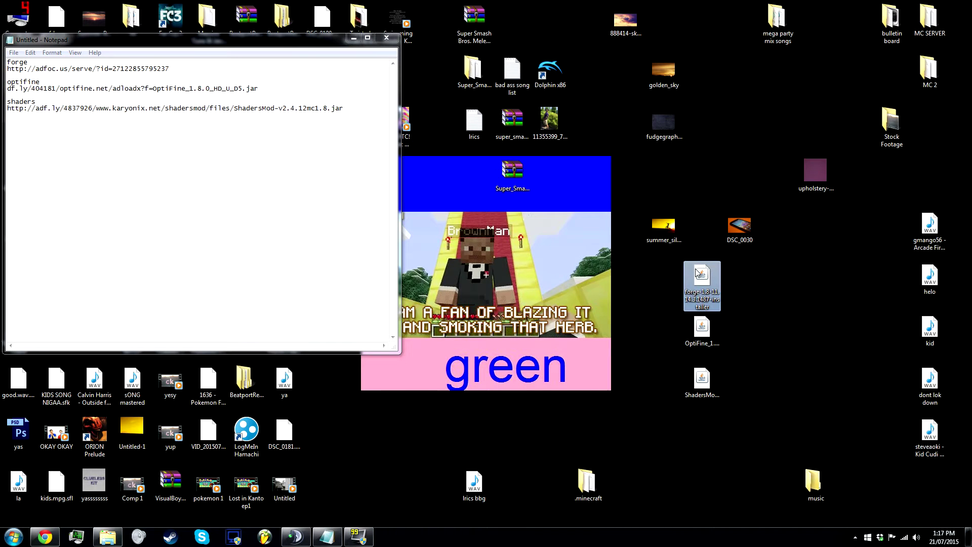
{"action": "left_click", "coordinate": [552, 313]}
{"action": "left_click", "coordinate": [422, 191]}
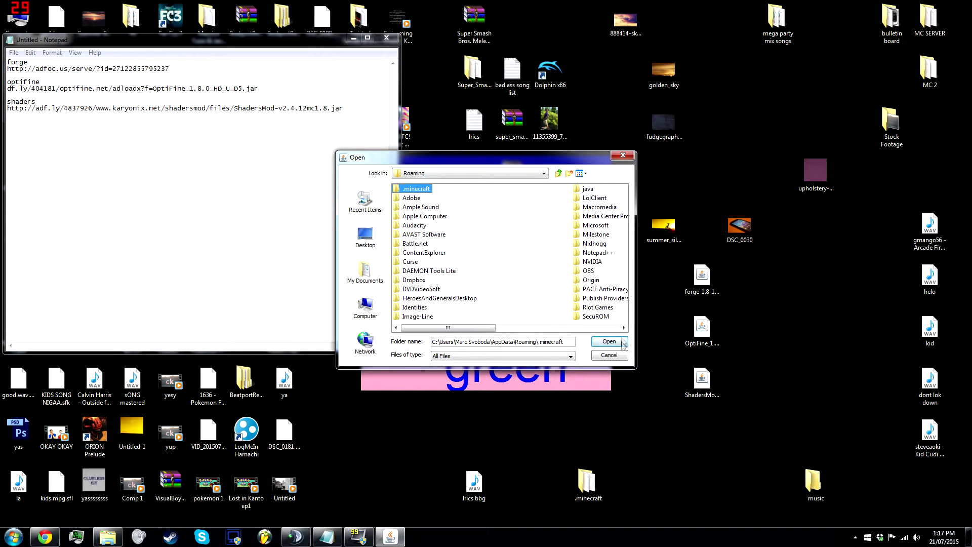
{"action": "left_click", "coordinate": [618, 355]}
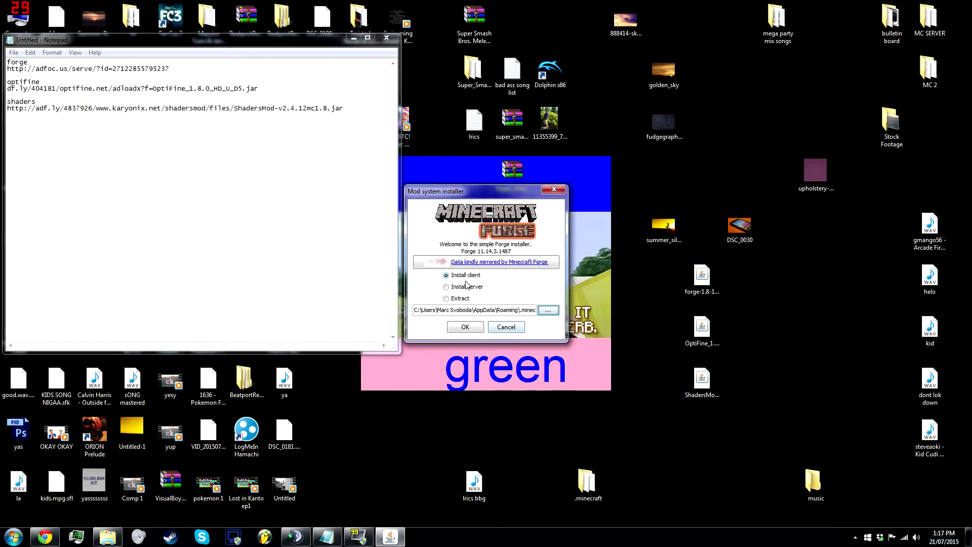
{"action": "left_click", "coordinate": [465, 327]}
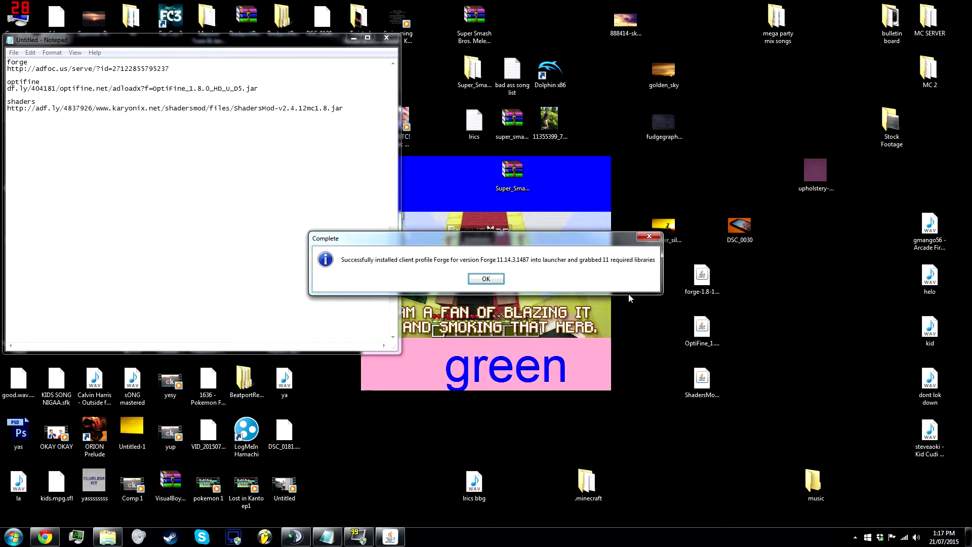
{"action": "left_click", "coordinate": [486, 279]}
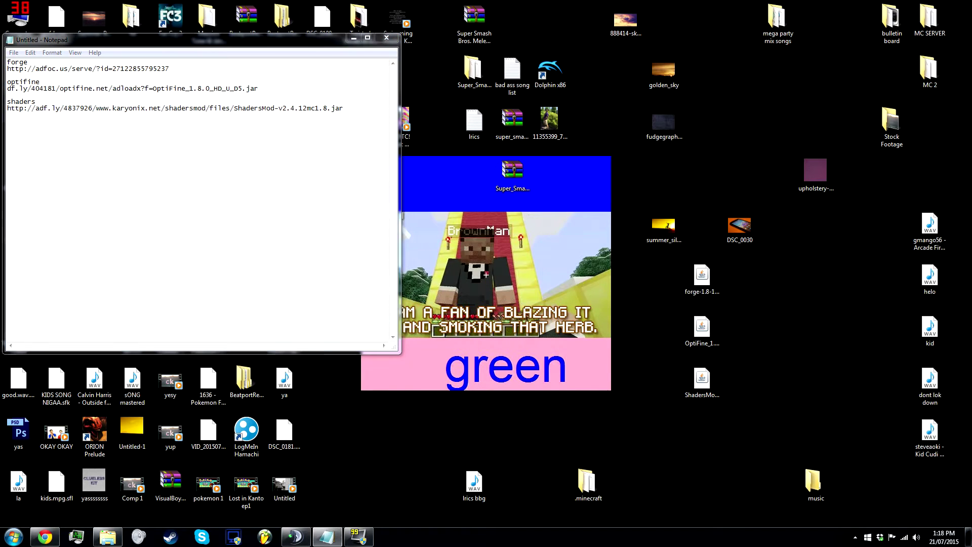
Step: Select the Forge profile (1.8-Forge11.14.3.1487) and play it so its files download
{"action": "left_click", "coordinate": [511, 280]}
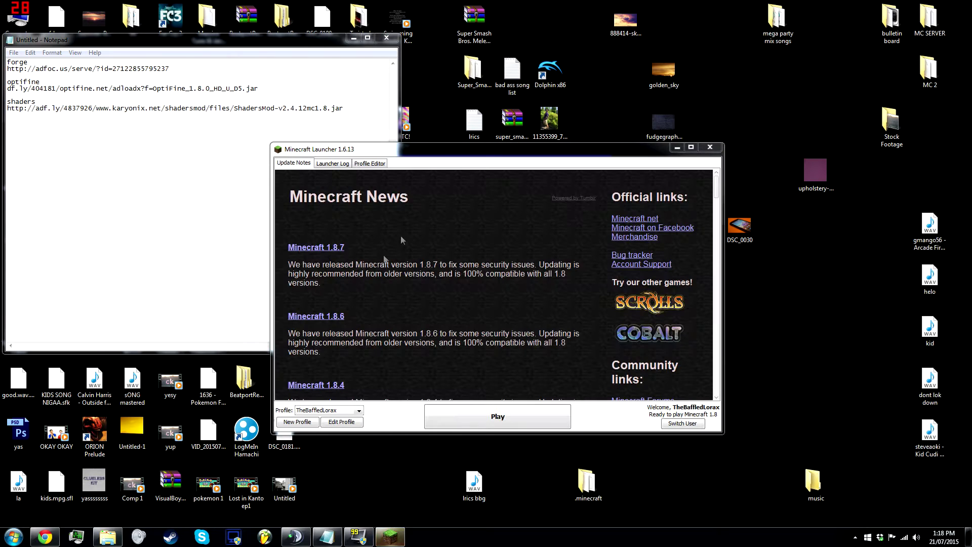
{"action": "left_click", "coordinate": [352, 411]}
{"action": "left_click", "coordinate": [328, 426]}
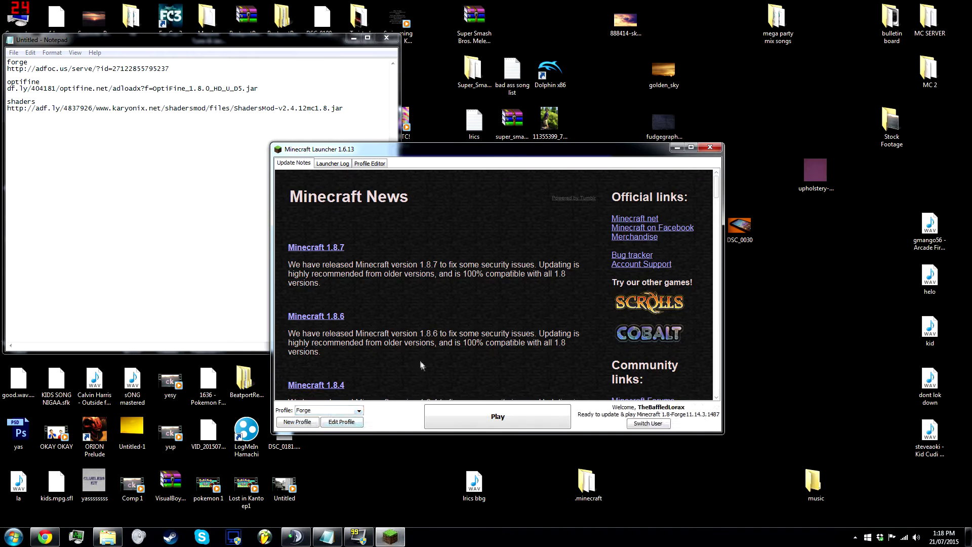
{"action": "left_click", "coordinate": [526, 420]}
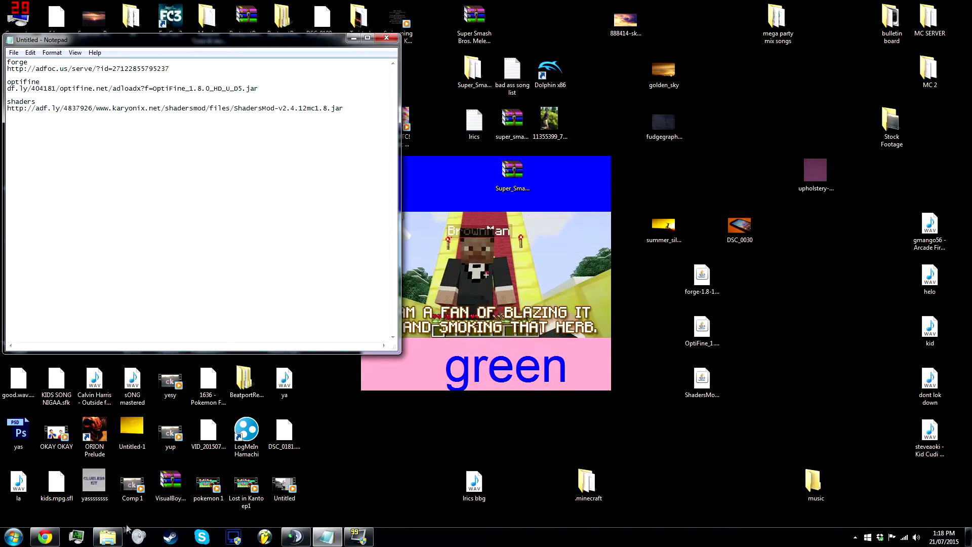
Step: Navigate to AppData\Roaming\.minecraft\mods in Explorer
{"action": "right_click", "coordinate": [108, 536]}
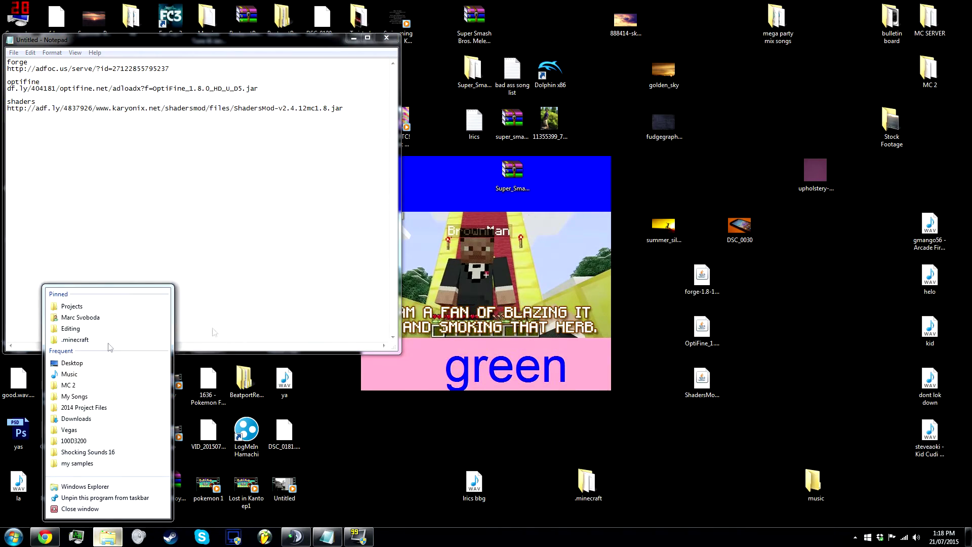
{"action": "left_click", "coordinate": [90, 343]}
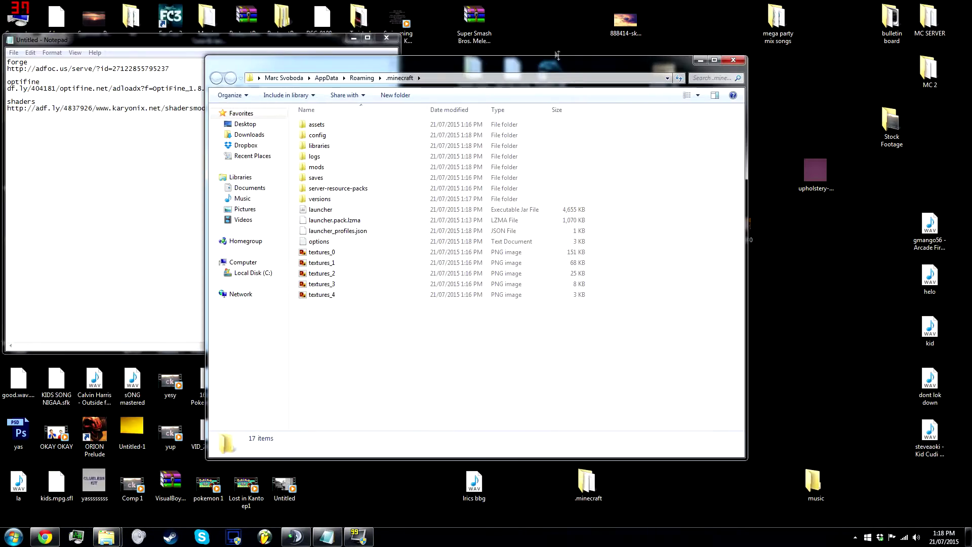
{"action": "key", "text": "super+r"}
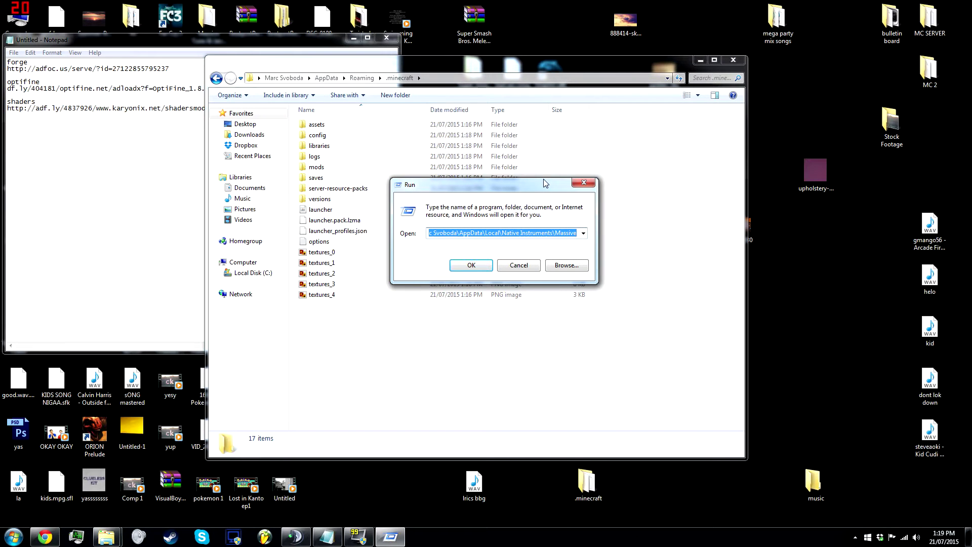
{"action": "type", "text": "%app"}
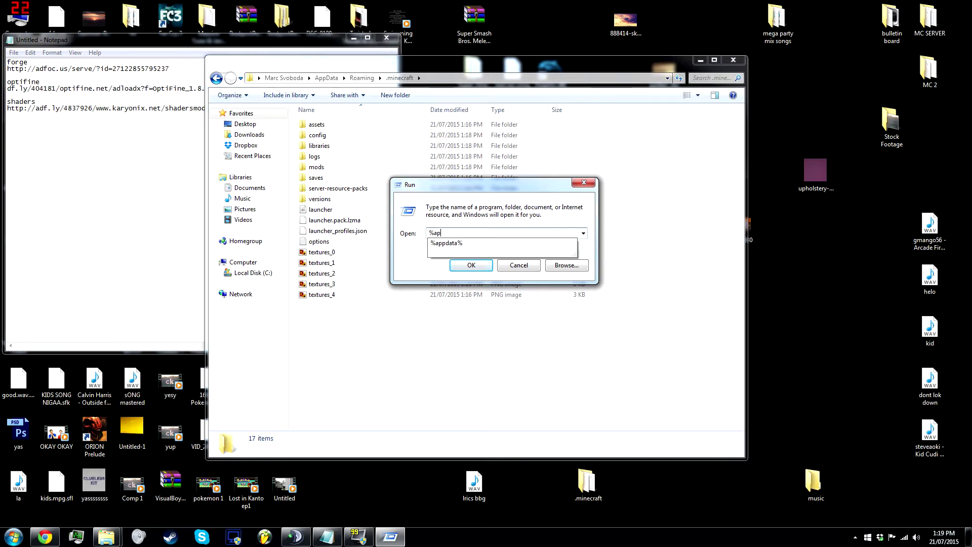
{"action": "left_click", "coordinate": [518, 266]}
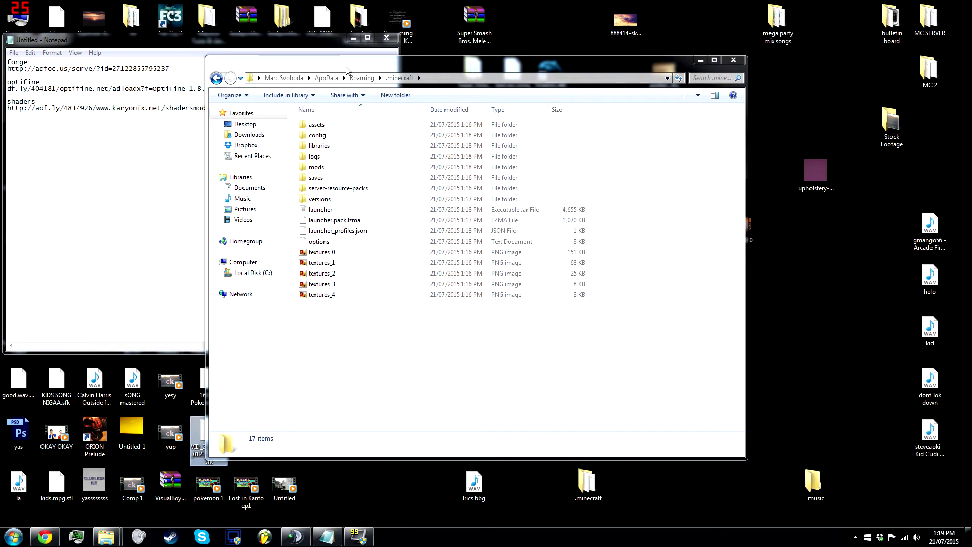
{"action": "left_click", "coordinate": [326, 77]}
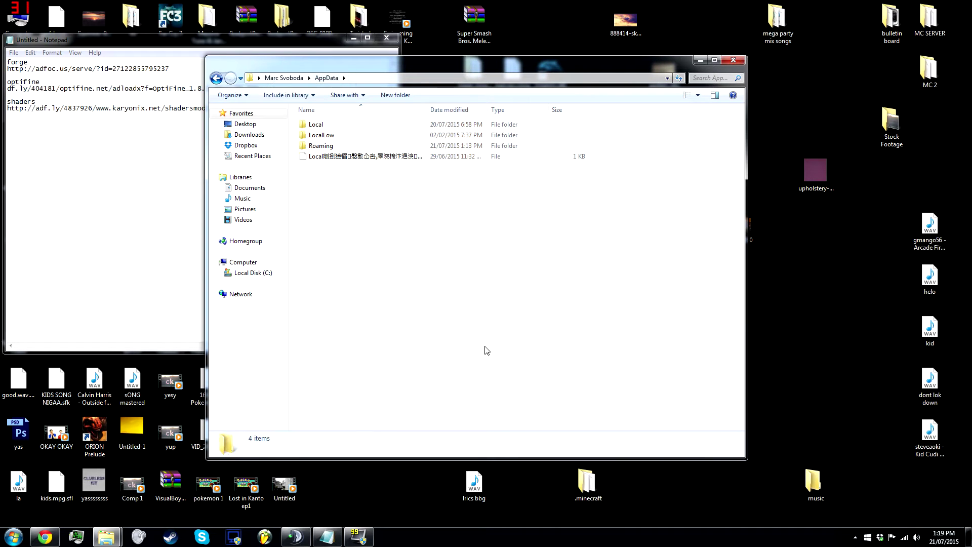
{"action": "double_click", "coordinate": [321, 146]}
{"action": "left_click", "coordinate": [323, 124]}
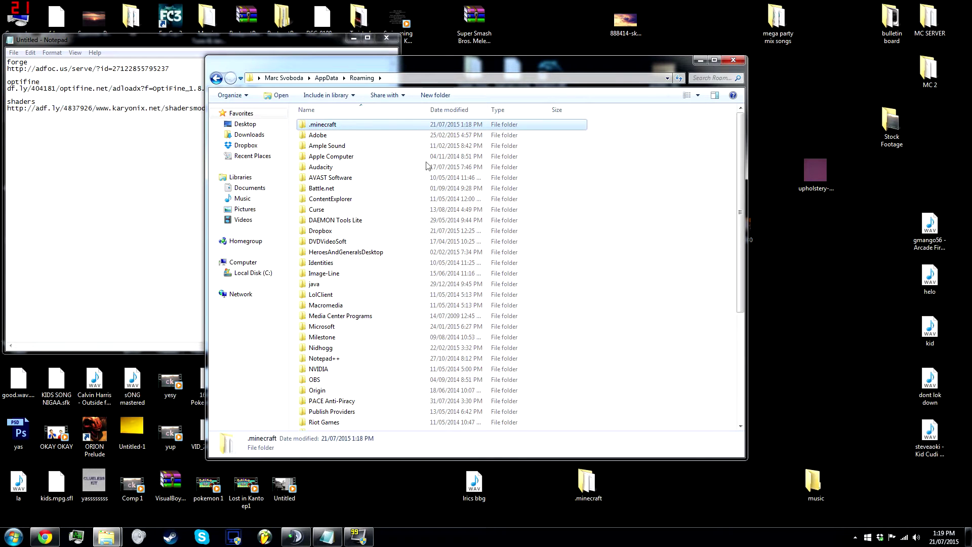
{"action": "key", "text": "Return"}
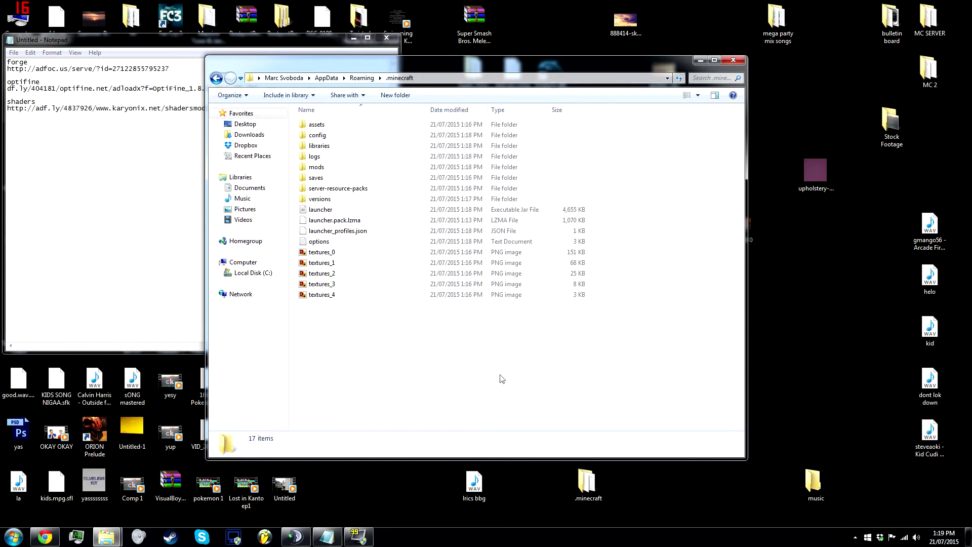
{"action": "double_click", "coordinate": [431, 169]}
Step: Drag the OptiFine_1.8.0_HD_U_D5 jar from the desktop into the mods folder
{"action": "left_click_drag", "start_coordinate": [557, 62], "coordinate": [383, 67]}
{"action": "left_click", "coordinate": [709, 332]}
{"action": "left_click_drag", "start_coordinate": [758, 328], "coordinate": [646, 335]}
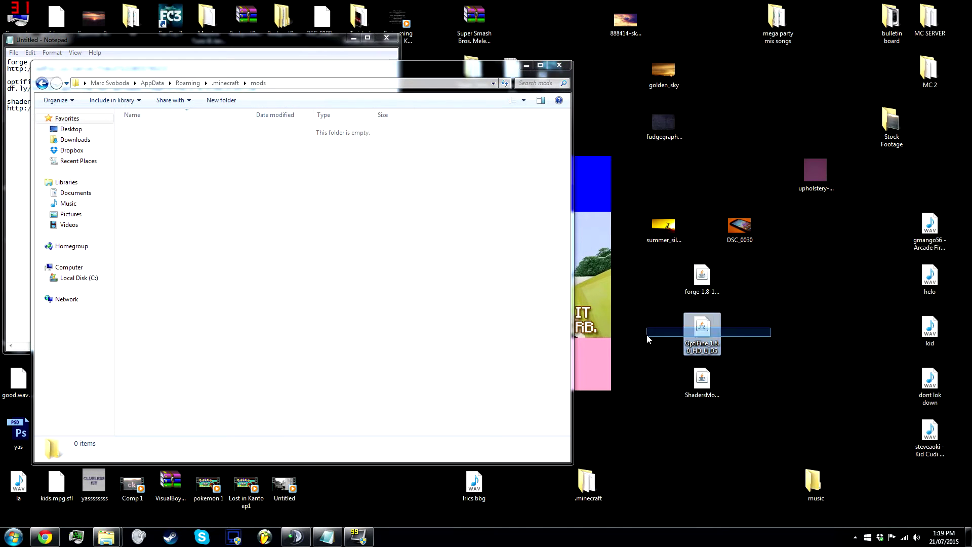
{"action": "left_click_drag", "start_coordinate": [847, 353], "coordinate": [375, 223]}
{"action": "left_click_drag", "start_coordinate": [287, 68], "coordinate": [474, 55]}
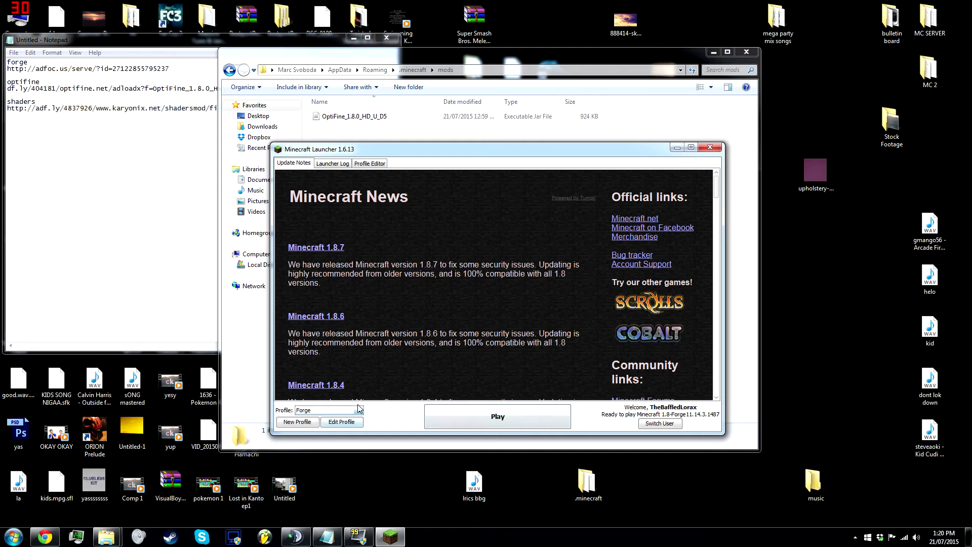
Step: Launch the Forge profile and check Minecraft Forge and Coder Pack in the mods list
{"action": "left_click", "coordinate": [486, 422]}
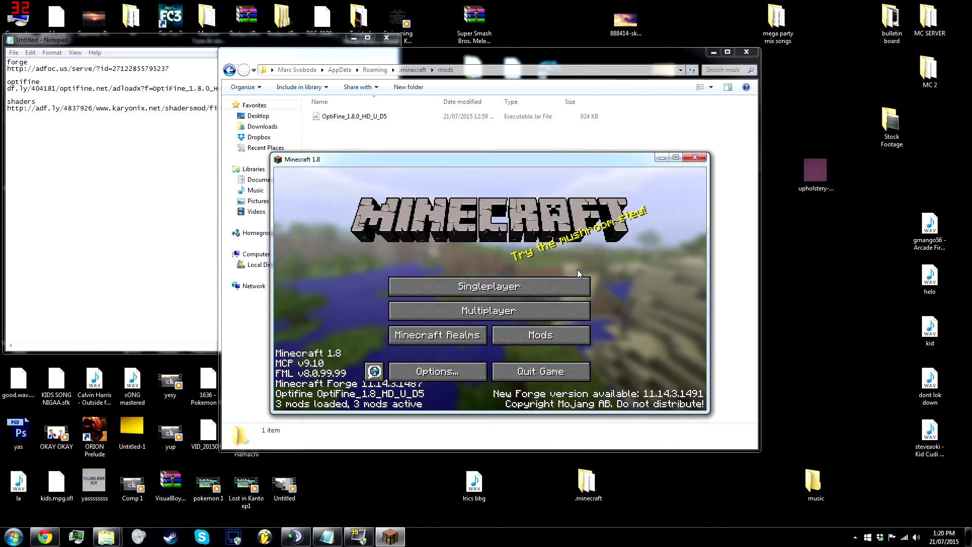
{"action": "left_click", "coordinate": [549, 335]}
{"action": "left_click", "coordinate": [329, 298]}
{"action": "left_click", "coordinate": [341, 227]}
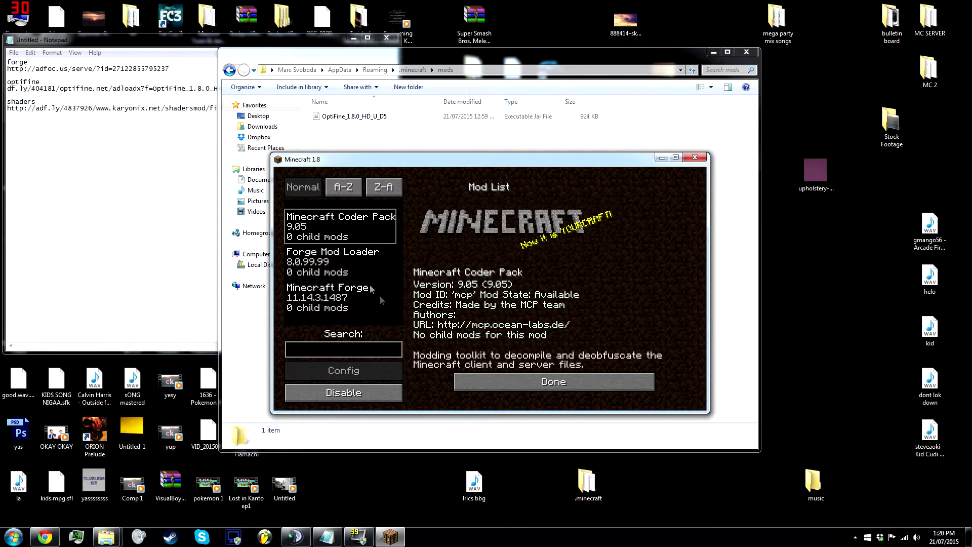
{"action": "left_click", "coordinate": [556, 384]}
Step: Turn OptiFine's Fast Render OFF in Video Settings > Performance, then quit the game
{"action": "left_click", "coordinate": [438, 373]}
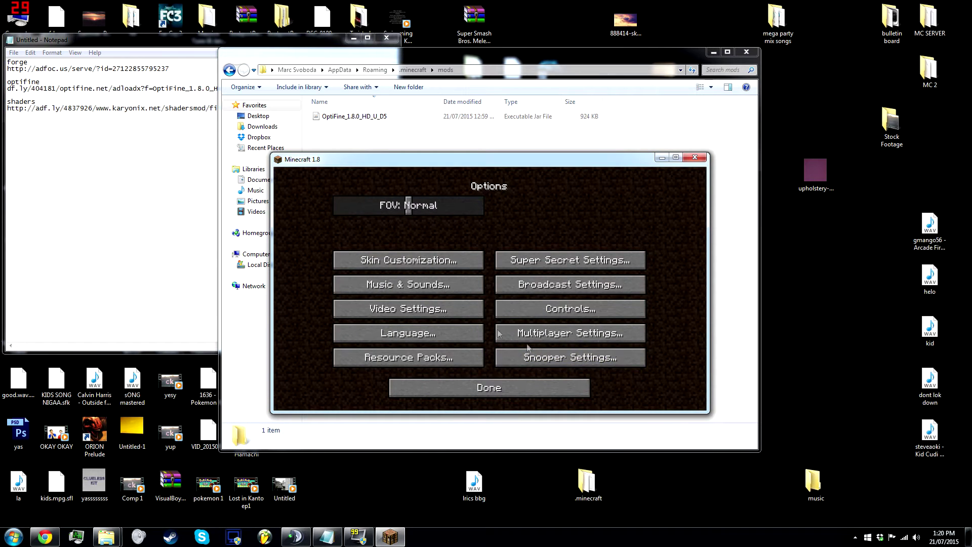
{"action": "left_click", "coordinate": [438, 310]}
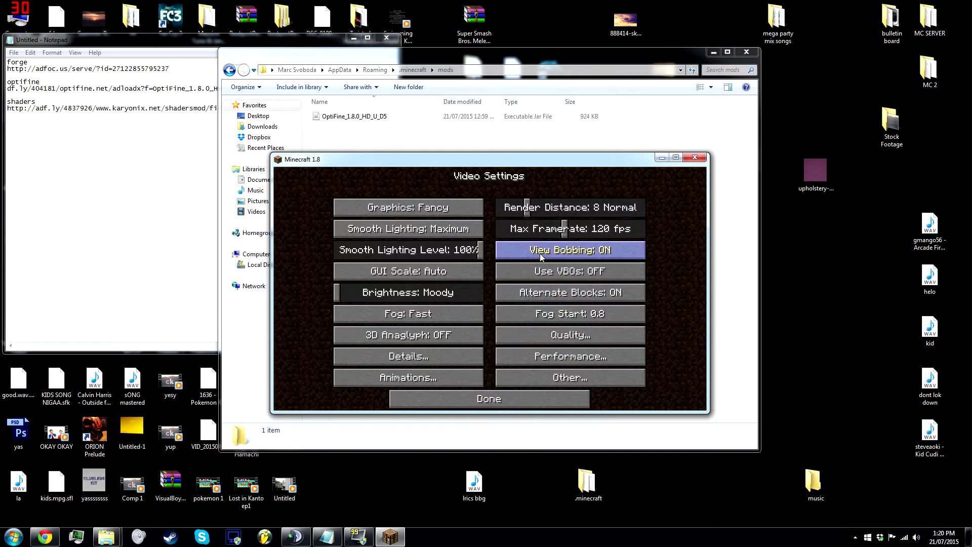
{"action": "left_click", "coordinate": [583, 337]}
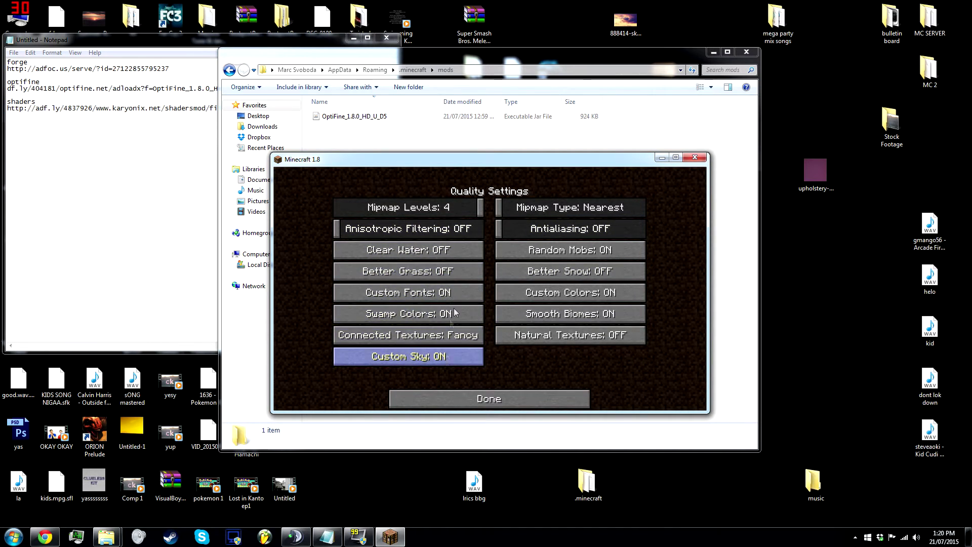
{"action": "left_click", "coordinate": [569, 402]}
{"action": "left_click", "coordinate": [556, 358]}
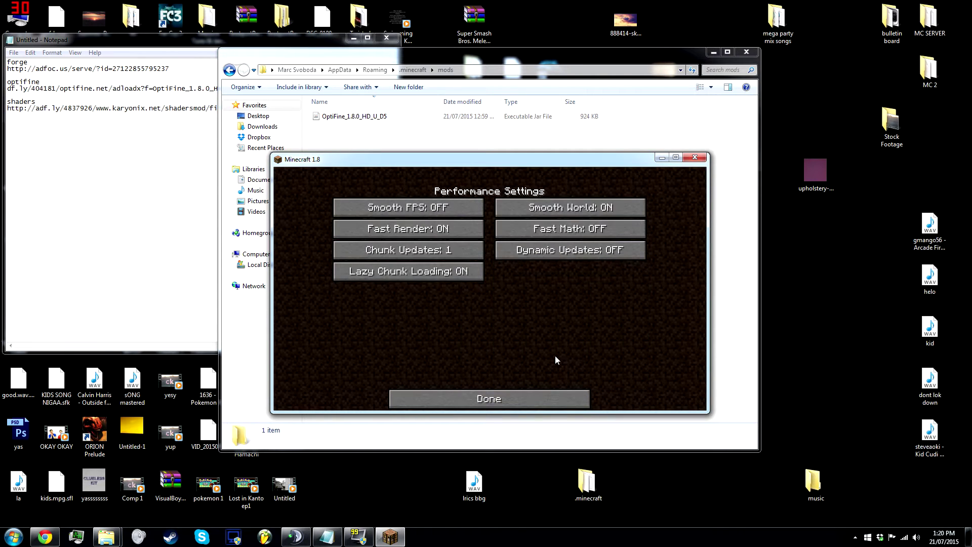
{"action": "left_click", "coordinate": [450, 229]}
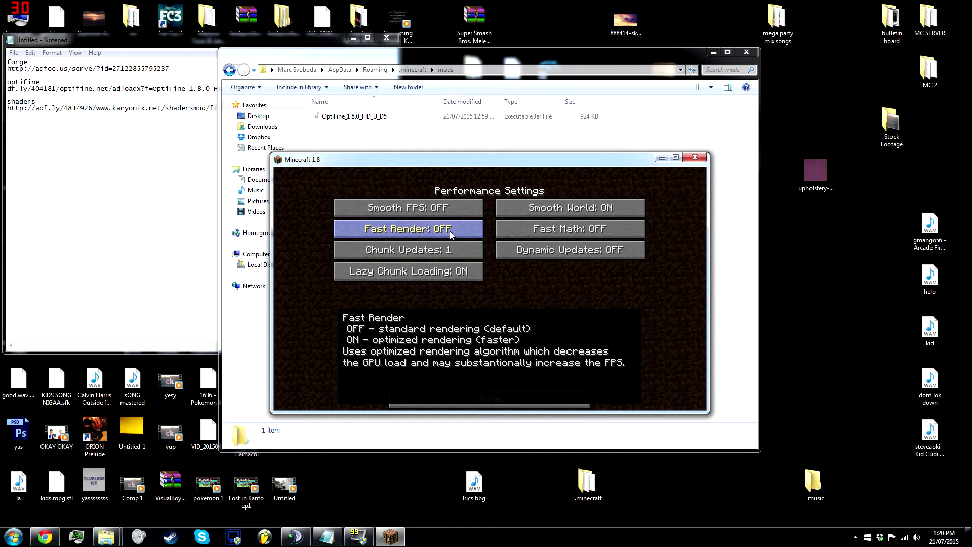
{"action": "left_click", "coordinate": [514, 405]}
{"action": "left_click", "coordinate": [524, 402]}
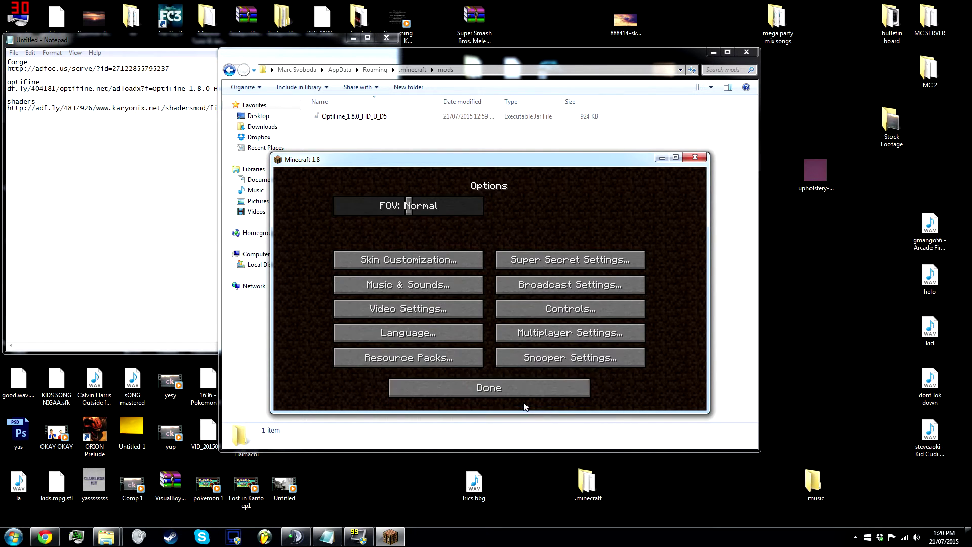
{"action": "left_click", "coordinate": [524, 403]}
{"action": "left_click", "coordinate": [532, 369]}
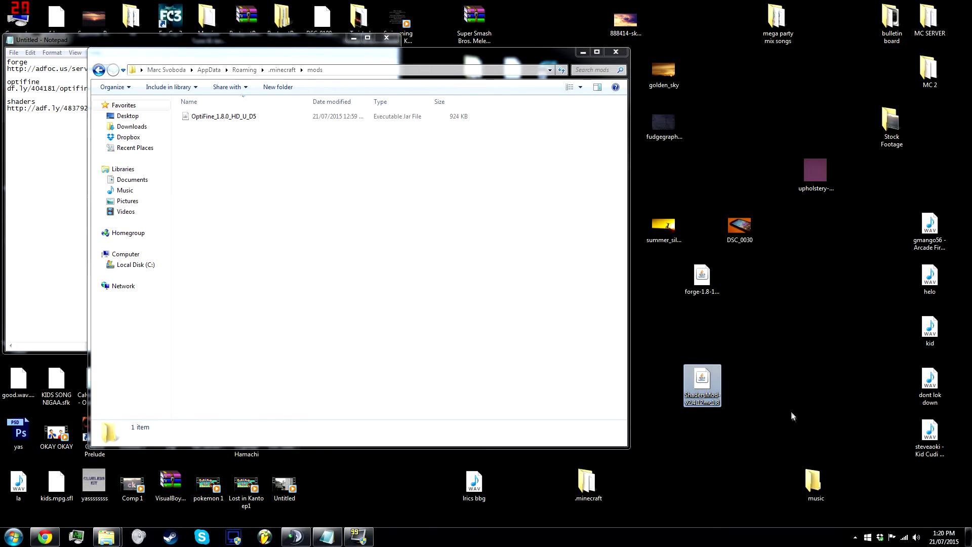
Step: Drop the ShadersMod-v2.4.12mc1.8 jar into the mods folder beside OptiFine
{"action": "left_click_drag", "start_coordinate": [703, 385], "coordinate": [446, 304]}
{"action": "left_click_drag", "start_coordinate": [481, 49], "coordinate": [599, 31]}
{"action": "key", "text": "super"}
{"action": "key", "text": "Escape"}
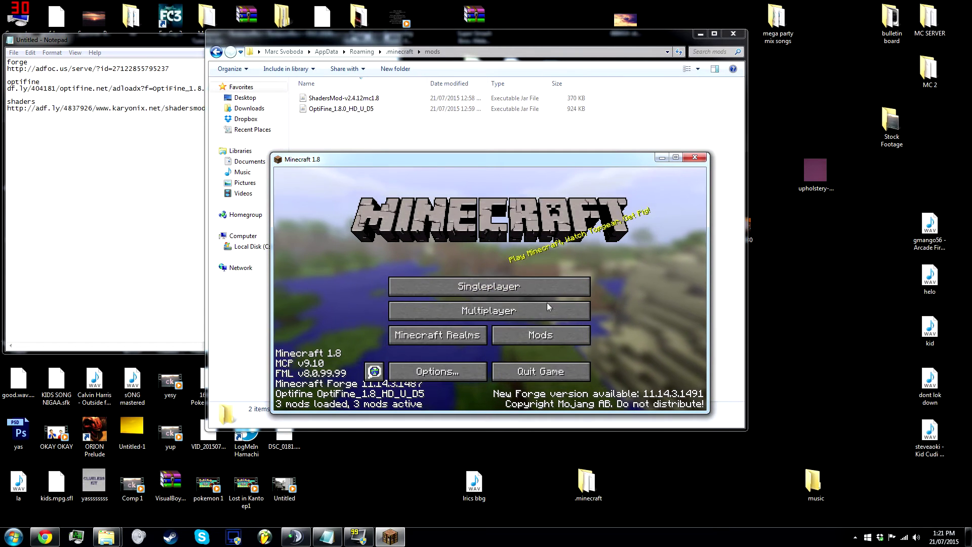
Step: In Options > Shaders, leave the shader at (none) and open the shaderpacks folder
{"action": "left_click", "coordinate": [462, 369]}
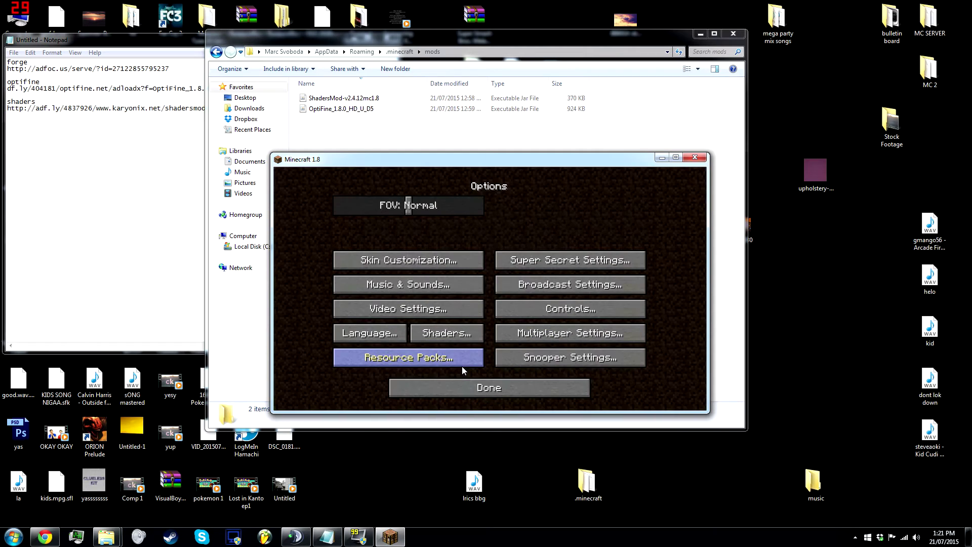
{"action": "left_click", "coordinate": [443, 336]}
{"action": "left_click", "coordinate": [390, 234]}
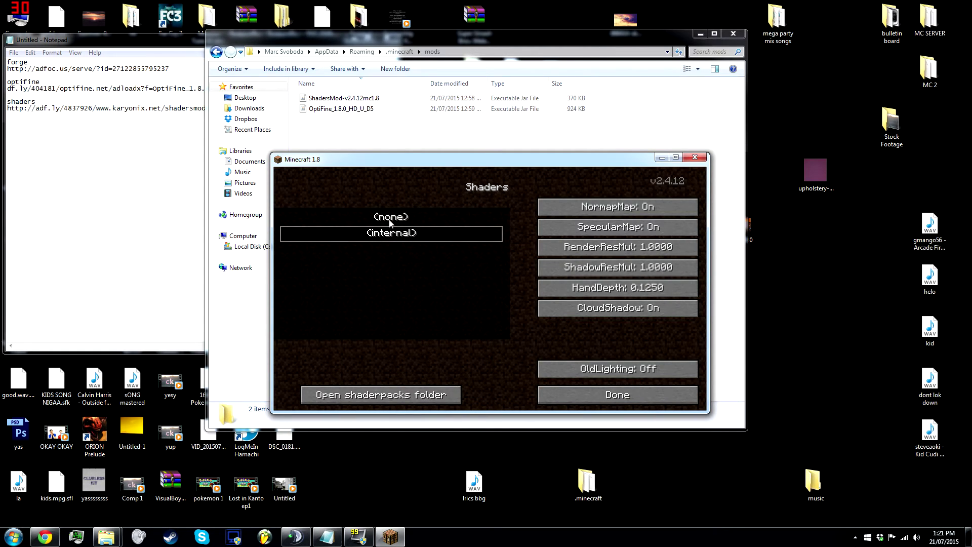
{"action": "left_click", "coordinate": [424, 215]}
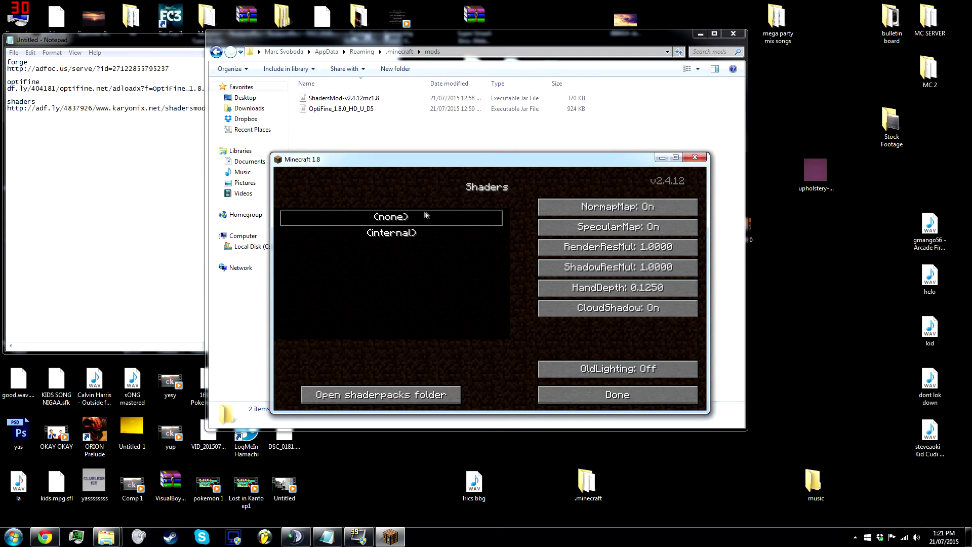
{"action": "left_click", "coordinate": [405, 396]}
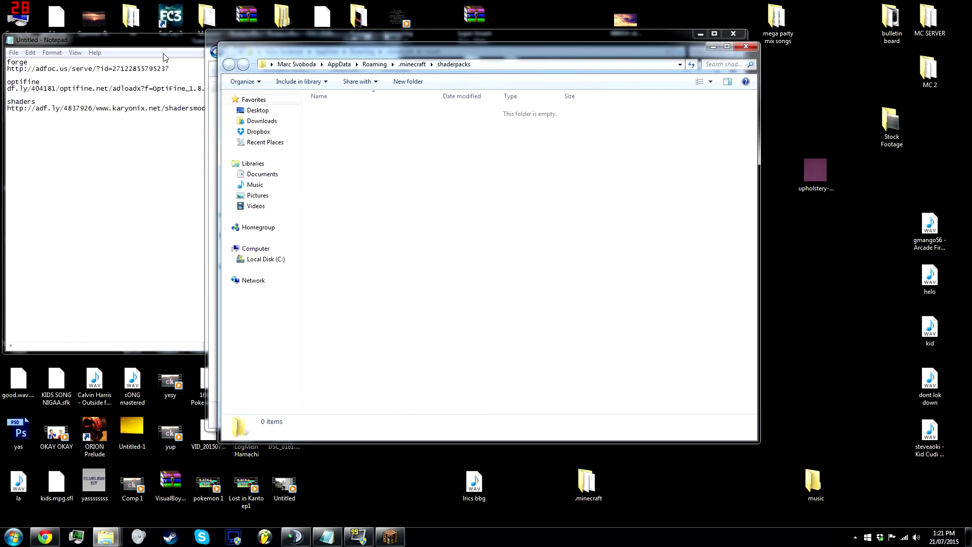
Step: Place the KUDA-Shaders v5.0.6 Medium zip from the download page into the shaderpacks folder
{"action": "left_click", "coordinate": [44, 537]}
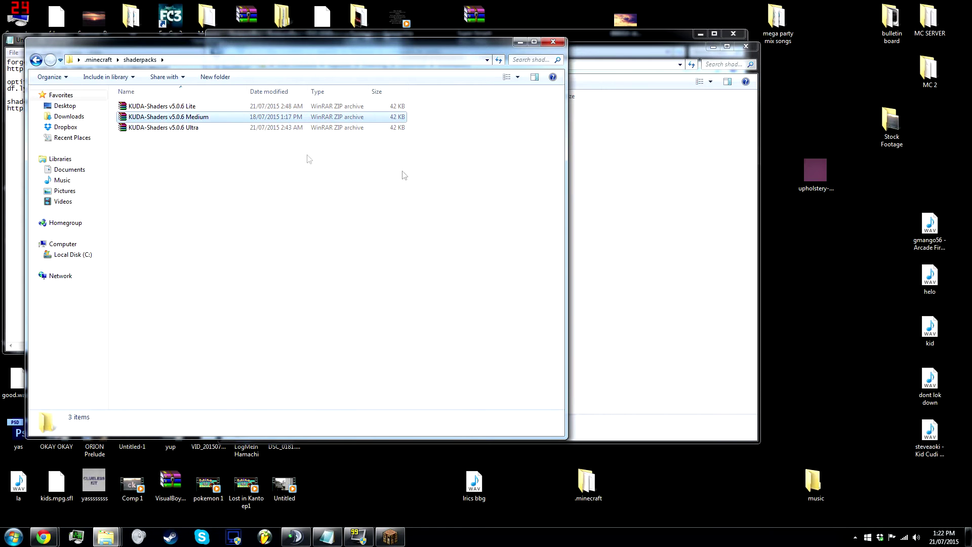
{"action": "left_click", "coordinate": [168, 116]}
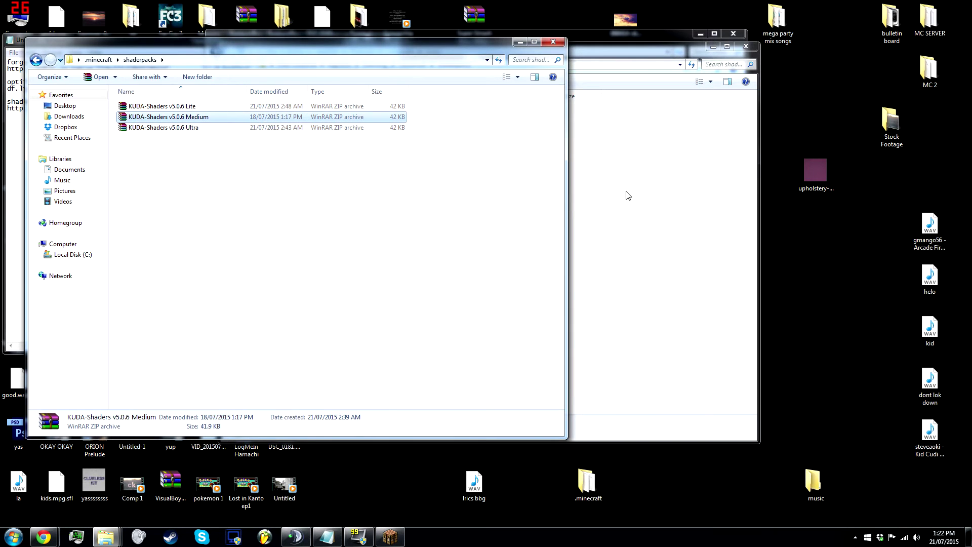
{"action": "left_click", "coordinate": [628, 195]}
{"action": "left_click", "coordinate": [575, 36]}
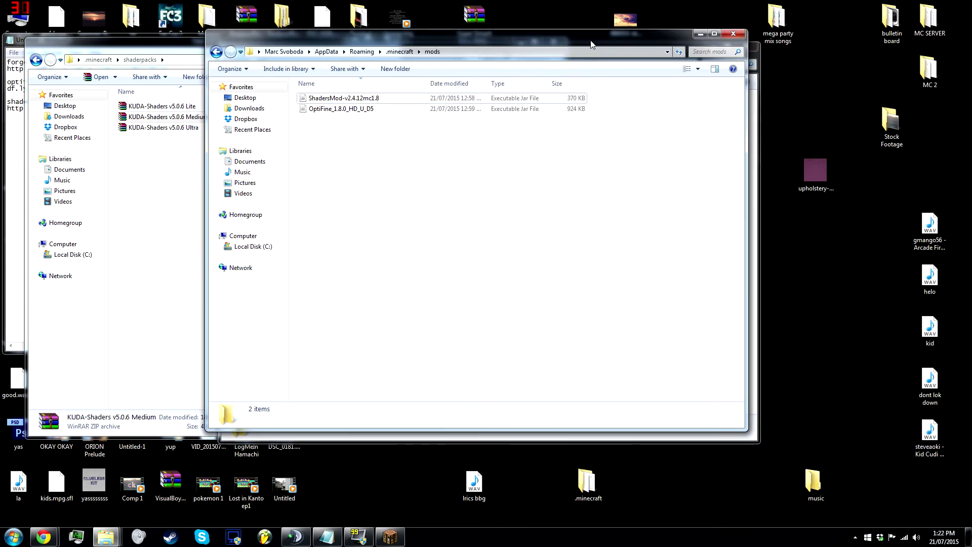
Step: Select KUDA-Shaders v5.0.6 Medium in Minecraft's Shaders menu and return to the main menu
{"action": "left_click", "coordinate": [390, 537]}
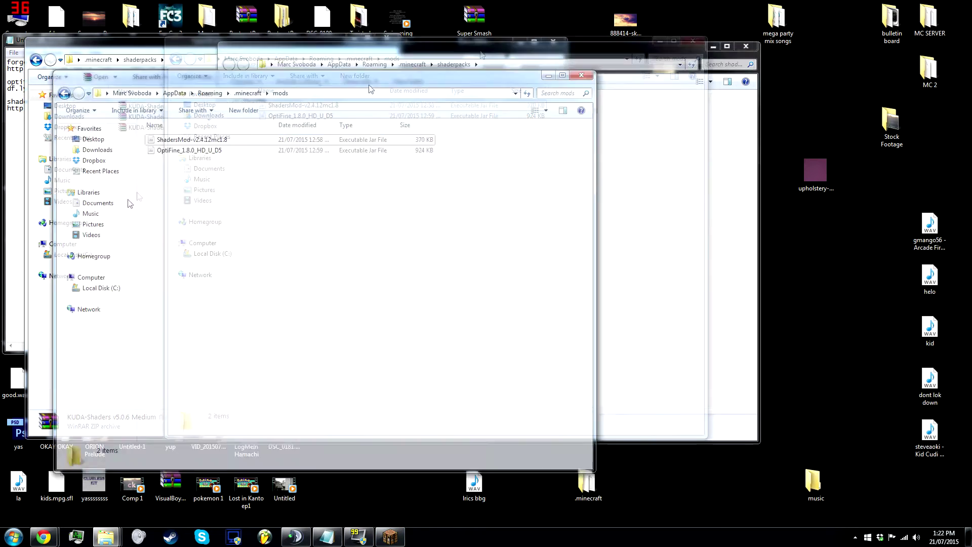
{"action": "left_click", "coordinate": [408, 250]}
{"action": "left_click", "coordinate": [614, 399]}
{"action": "left_click", "coordinate": [488, 387]}
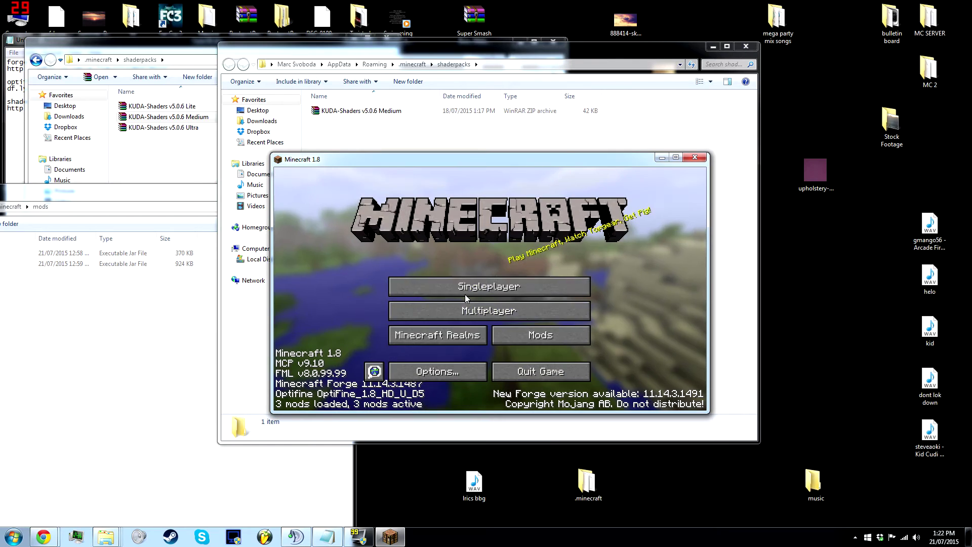
Step: Create and load a new Survival world named 'woo shaderss hyppp'
{"action": "left_click", "coordinate": [465, 291]}
{"action": "left_click", "coordinate": [561, 370]}
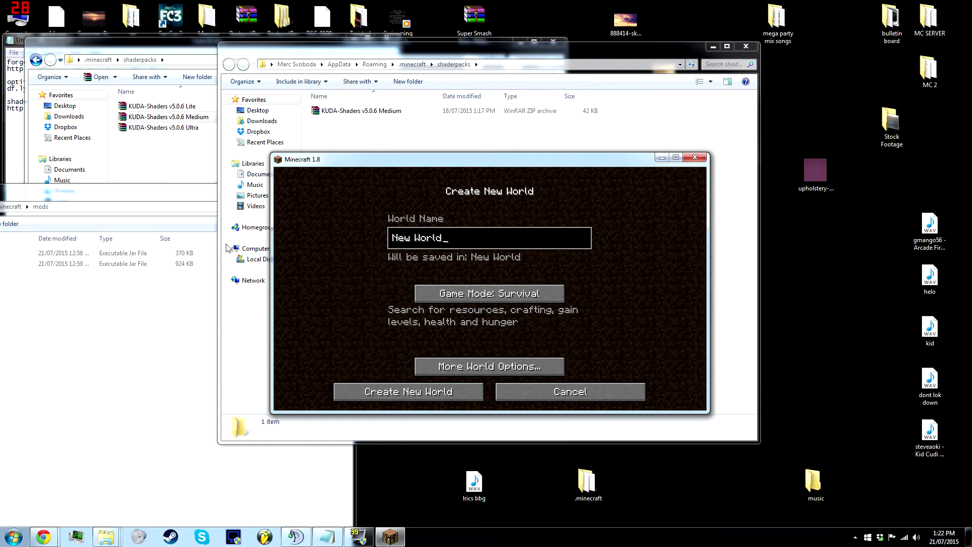
{"action": "key", "text": "BackSpace"}
{"action": "key", "text": "BackSpace"}
{"action": "key", "text": "BackSpace"}
{"action": "key", "text": "BackSpace"}
{"action": "key", "text": "BackSpace"}
{"action": "key", "text": "BackSpace"}
{"action": "key", "text": "BackSpace"}
{"action": "key", "text": "BackSpace"}
{"action": "type", "text": "w"}
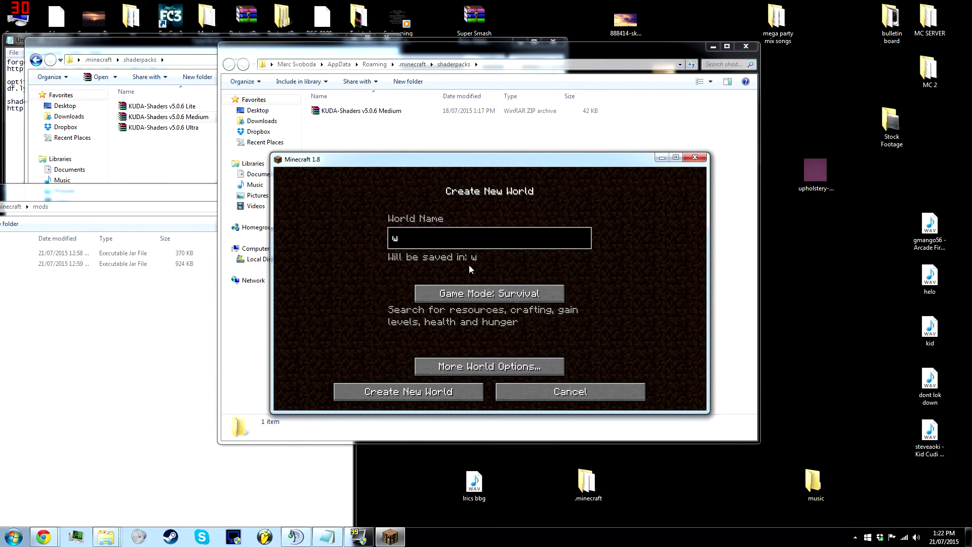
{"action": "type", "text": "oo shaderss hypppe"}
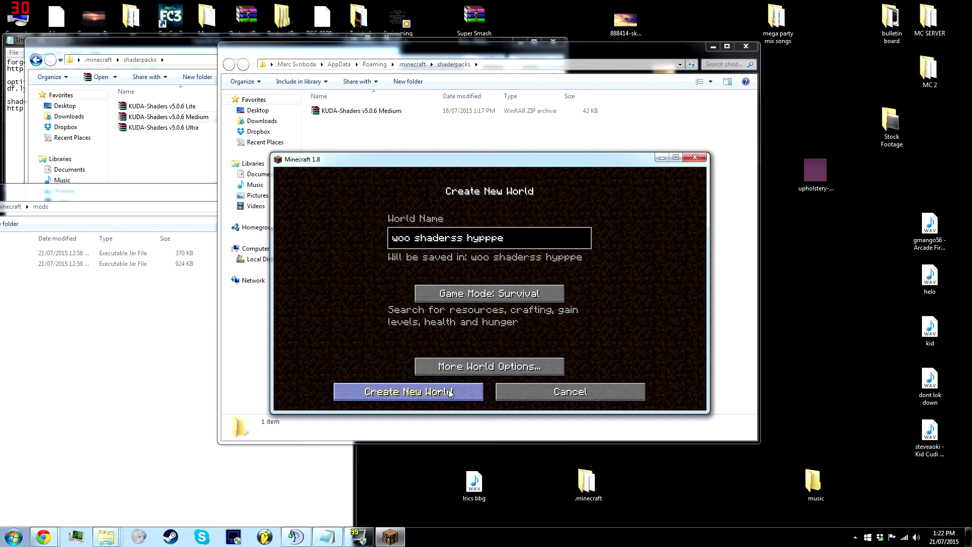
{"action": "left_click", "coordinate": [450, 393]}
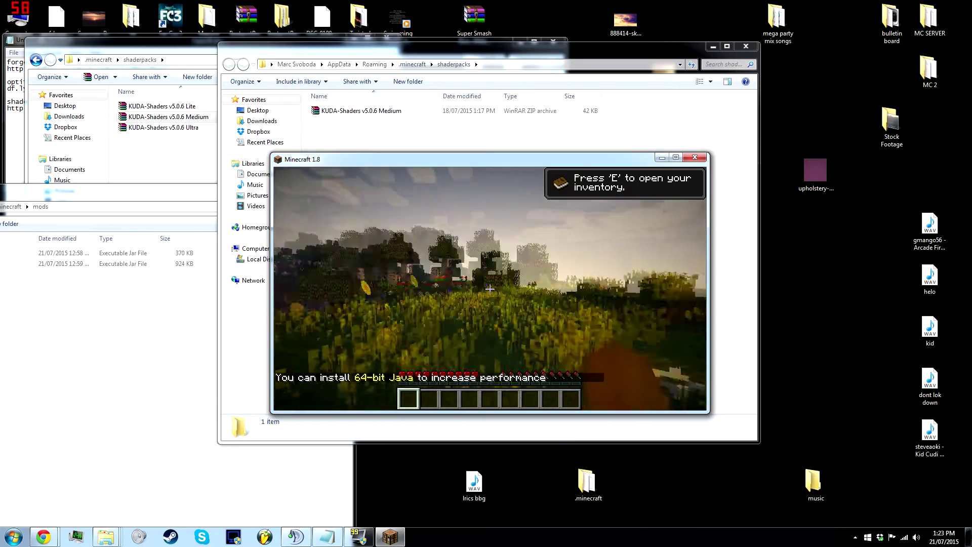
Step: Maximize the Minecraft window, glance at Open to LAN, and return to the game
{"action": "key", "text": "Escape"}
{"action": "left_click", "coordinate": [676, 157]}
{"action": "key", "text": "Escape"}
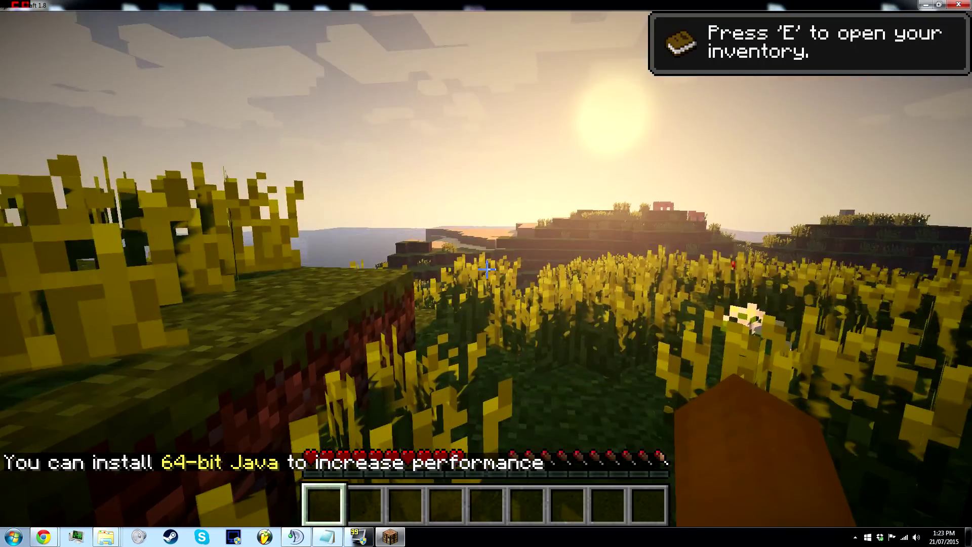
{"action": "key", "text": "Escape"}
{"action": "left_click", "coordinate": [481, 271]}
{"action": "left_click", "coordinate": [292, 488]}
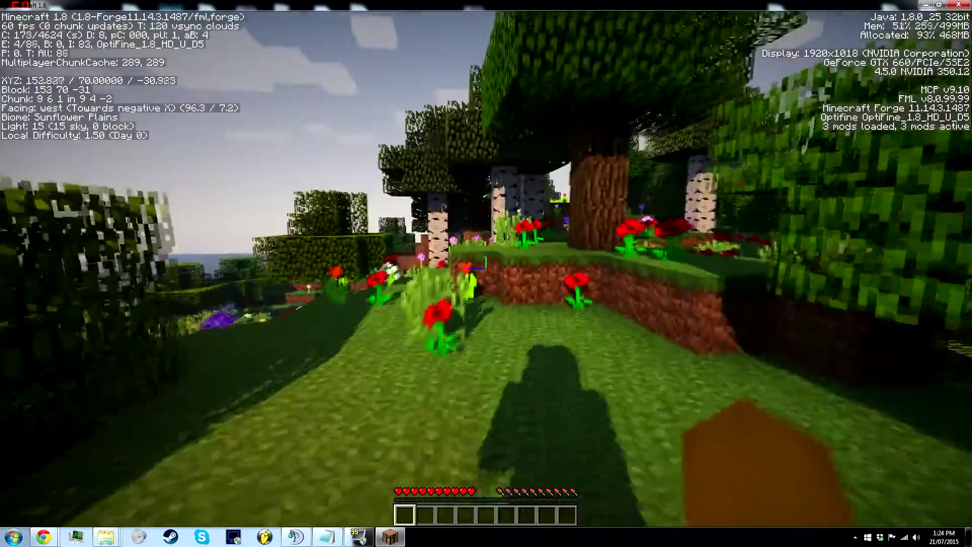
Step: Walk through the flower field past the sunflower, then bring up the game menu
{"action": "key", "text": "w"}
{"action": "key", "text": "w"}
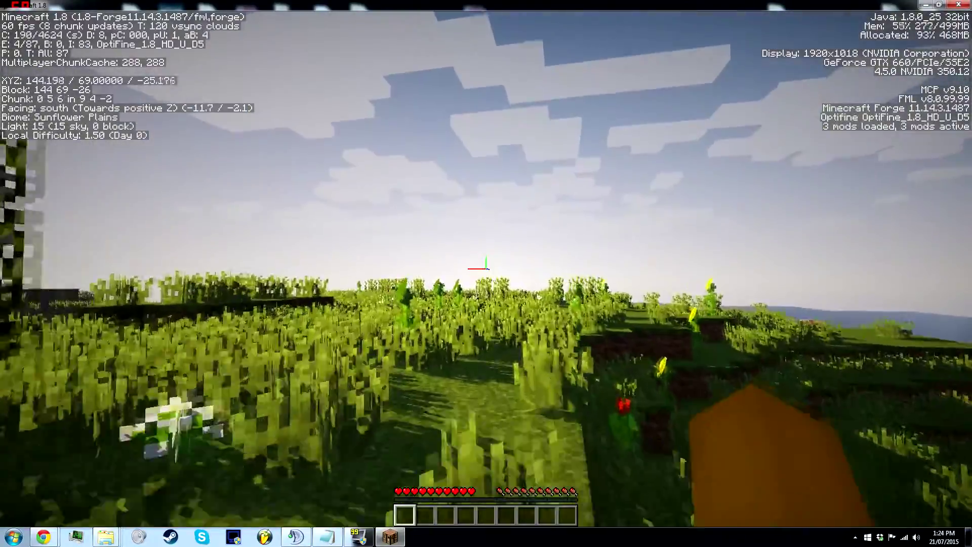
{"action": "key", "text": "w"}
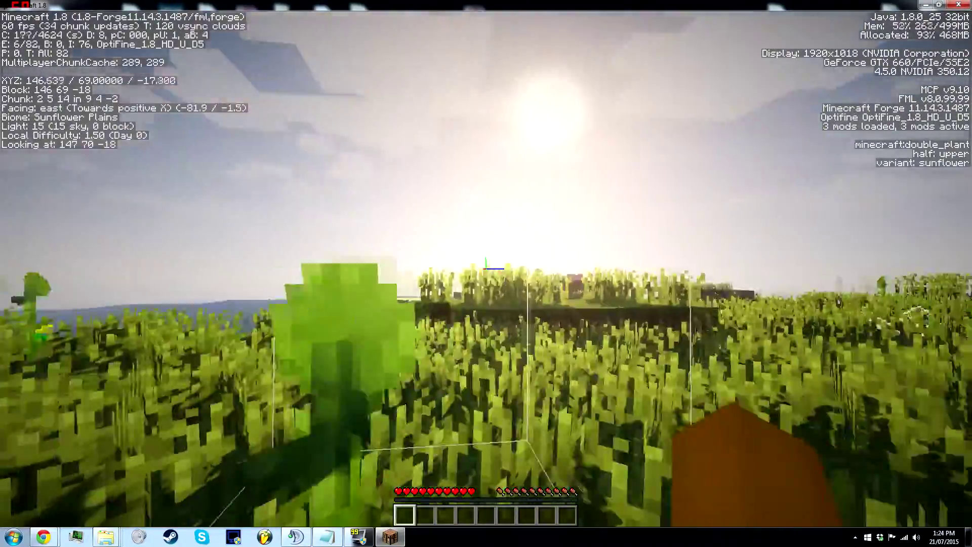
{"action": "key", "text": "w"}
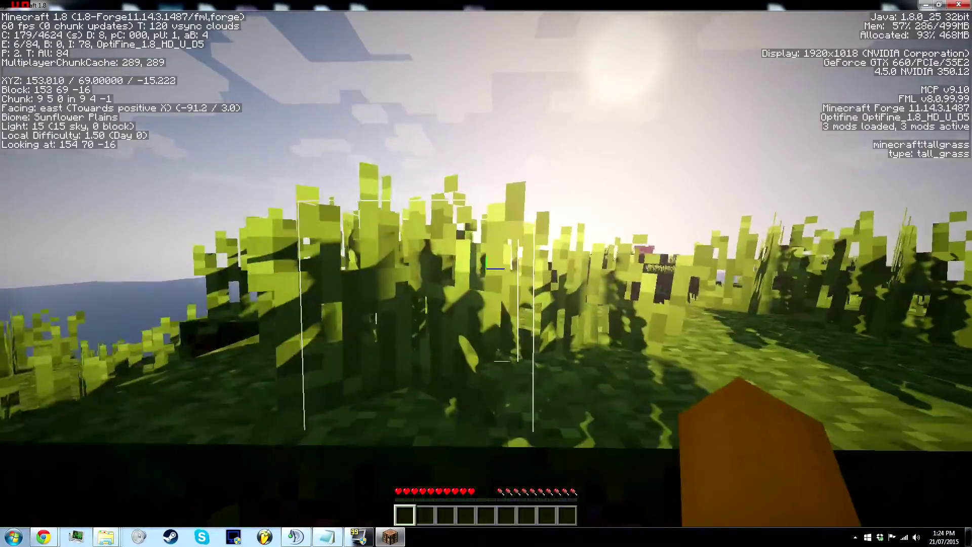
{"action": "key", "text": "Escape"}
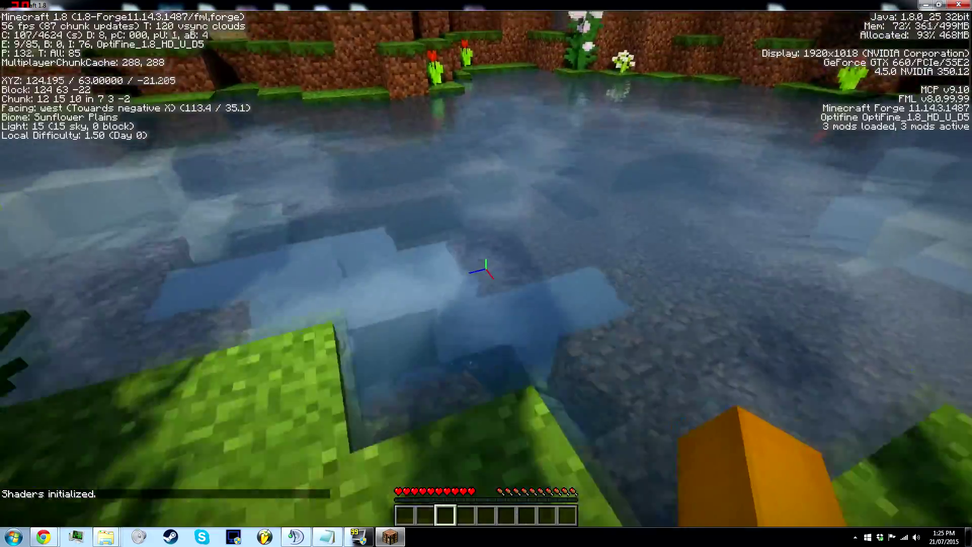
Step: Swim west through the pond and climb out onto the grassy bank
{"action": "key", "text": "w"}
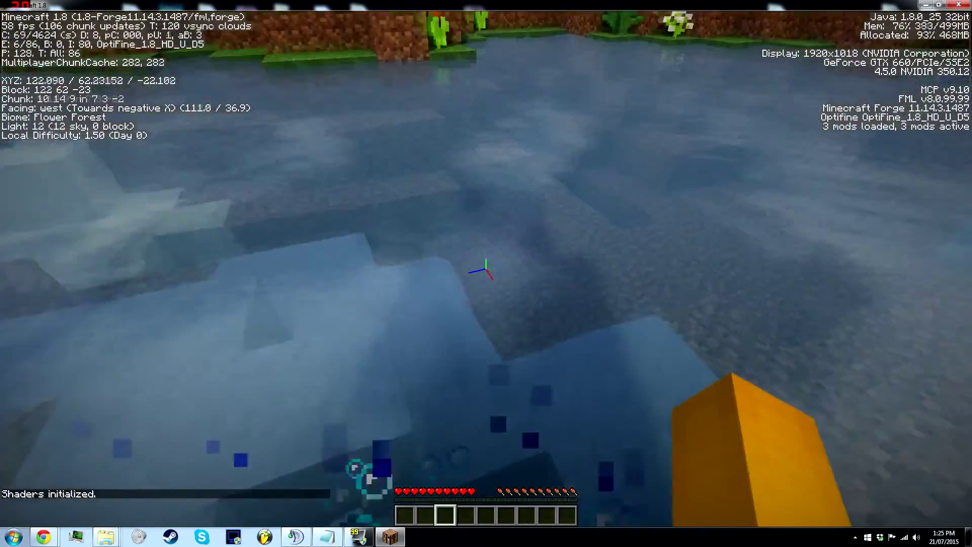
{"action": "key", "text": "w"}
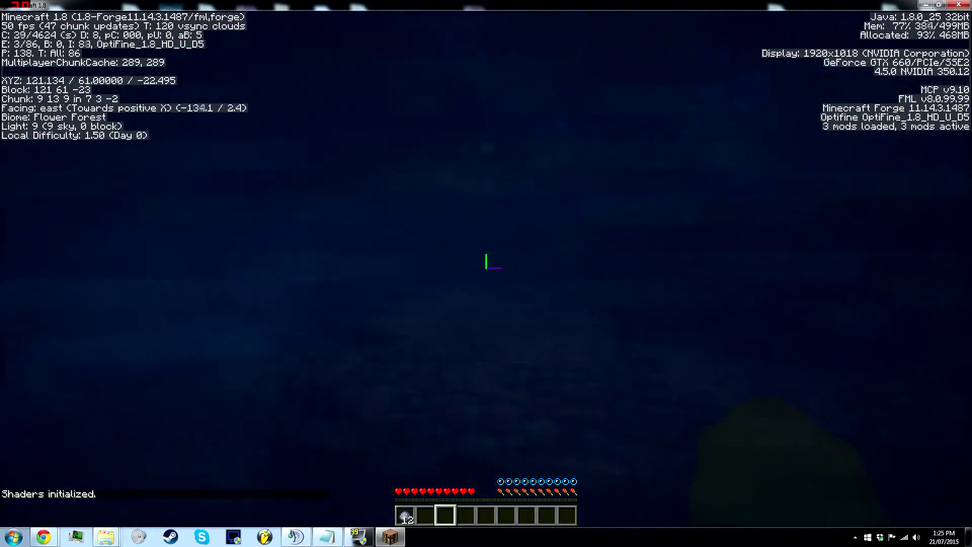
{"action": "key", "text": "w"}
{"action": "key", "text": "space"}
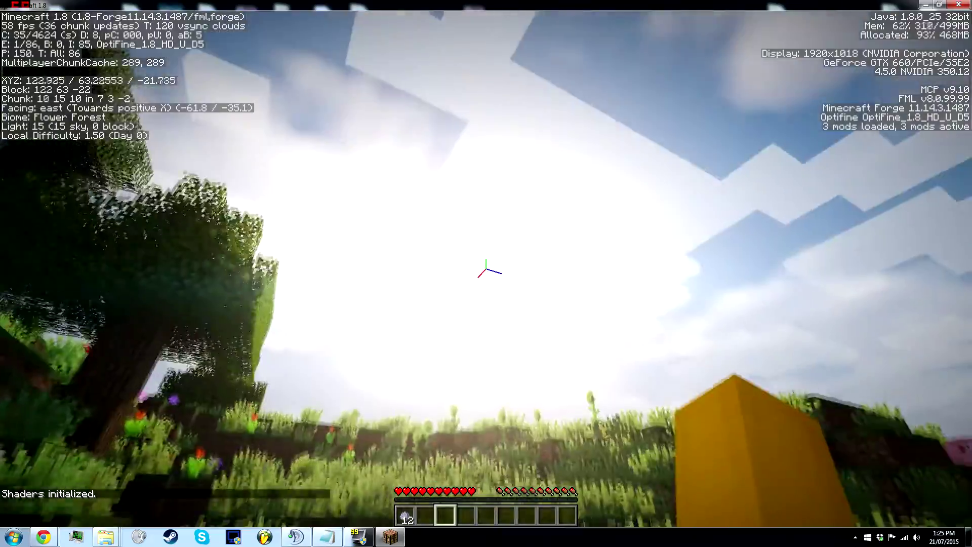
Step: Climb the hill southward, select hotbar slot 2, throw away the clay stack, and face north
{"action": "key", "text": "w"}
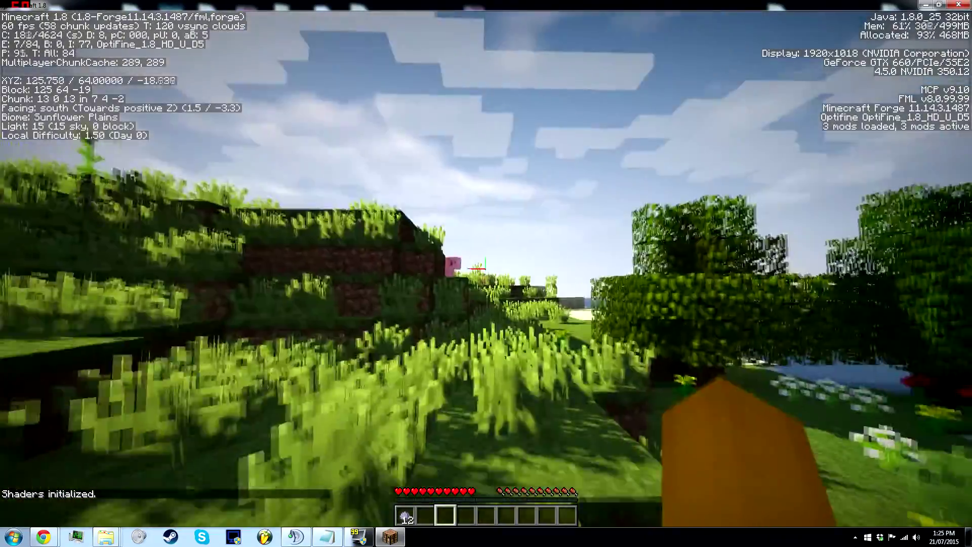
{"action": "key", "text": "w"}
{"action": "key", "text": "2"}
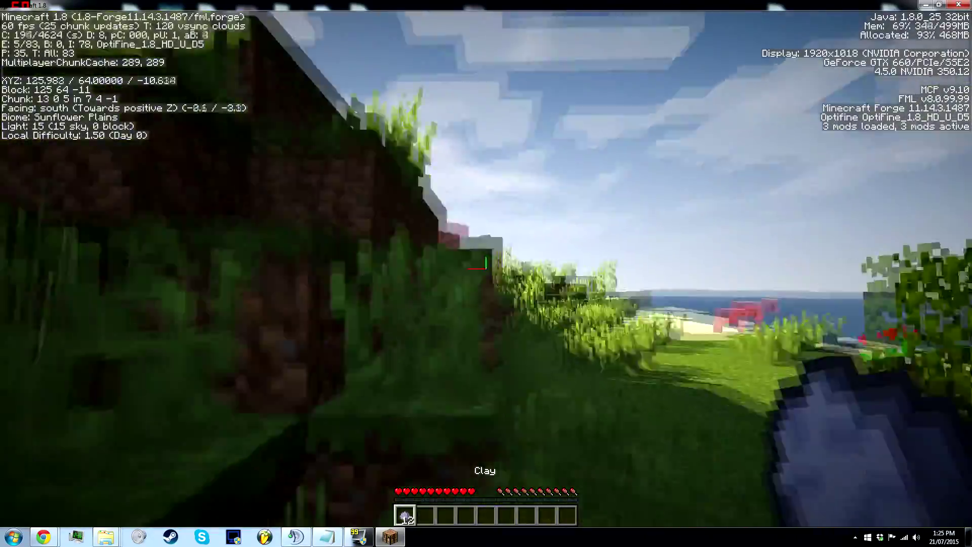
{"action": "key", "text": "w"}
{"action": "key", "text": "space"}
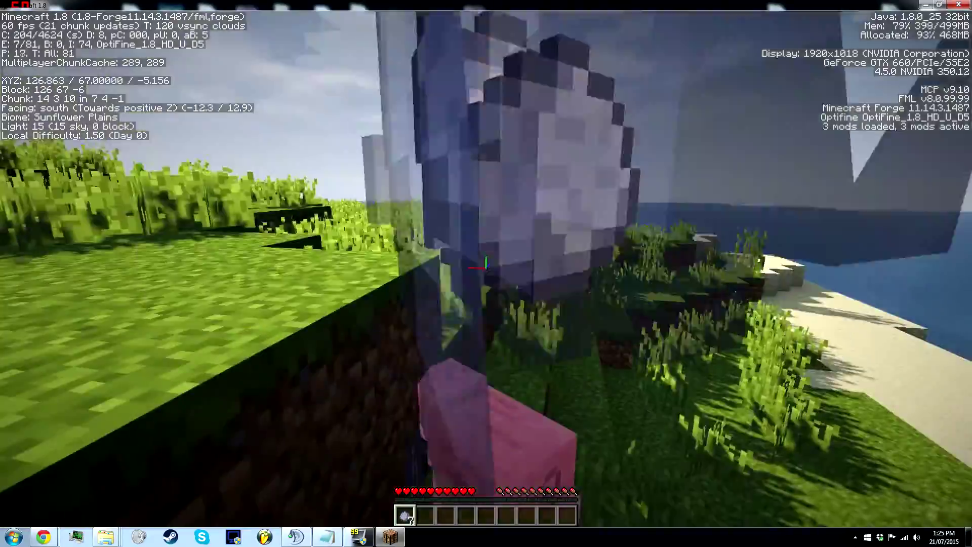
{"action": "key", "text": "ctrl+q"}
{"action": "key", "text": "a"}
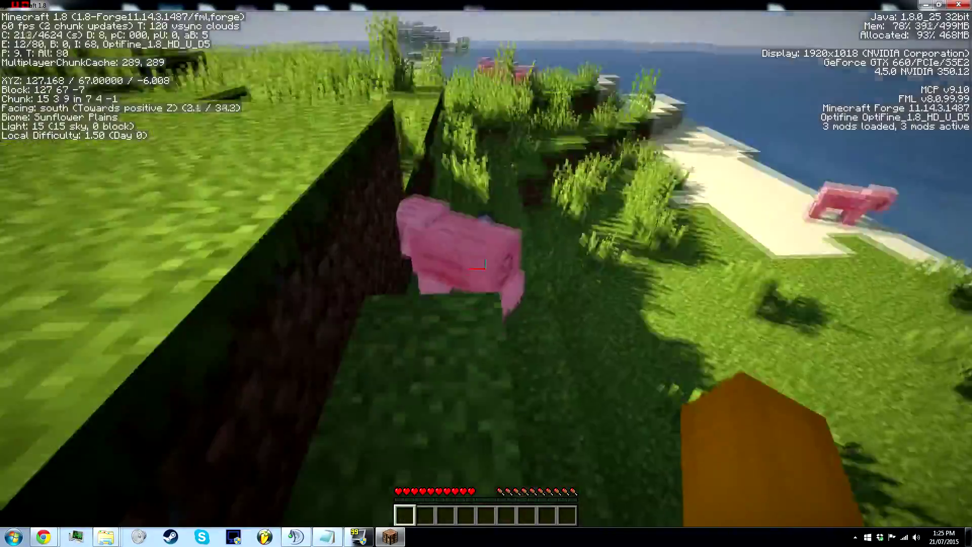